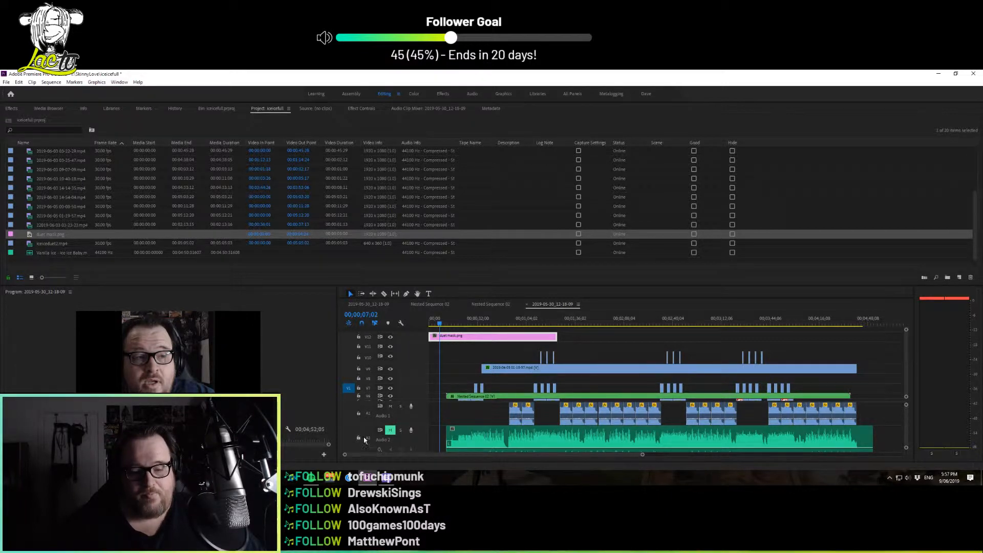
Hide the V12 video track holding the mask image and move the playhead to 00;00;15;19
{"action": "left_click", "coordinate": [391, 338]}
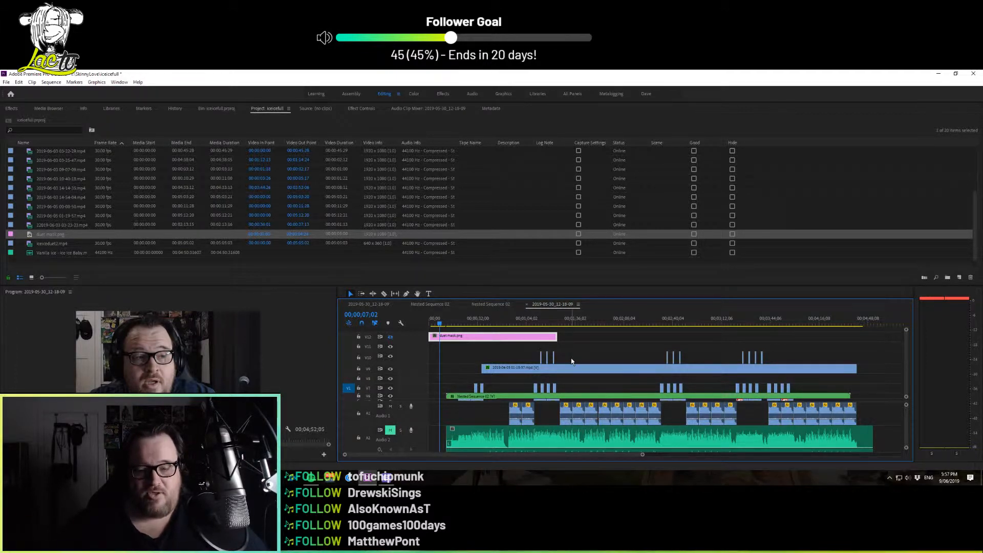
{"action": "left_click", "coordinate": [453, 324]}
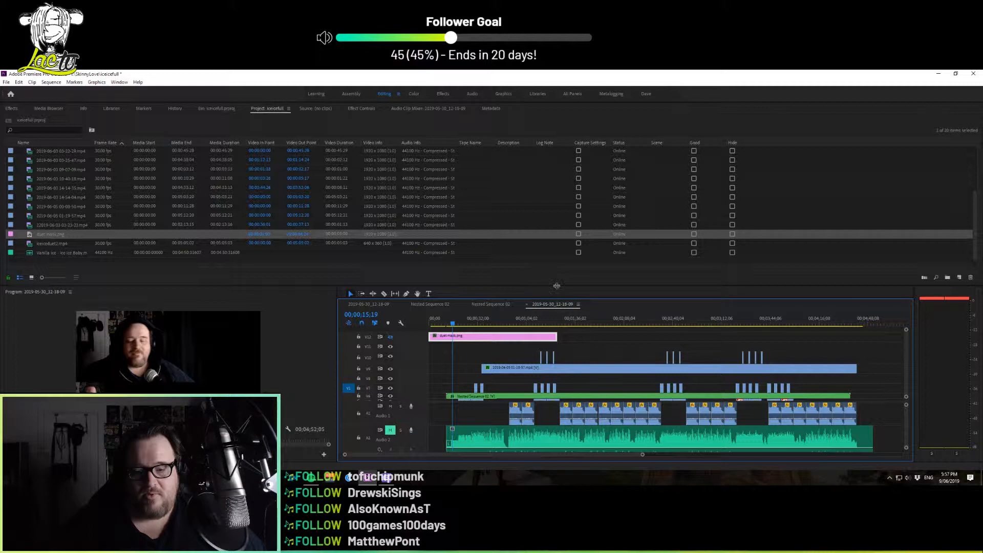
Enlarge the timeline area by shrinking the project panel and extending the sequence view upward to reveal more tracks
{"action": "left_click_drag", "start_coordinate": [552, 285], "coordinate": [567, 170]}
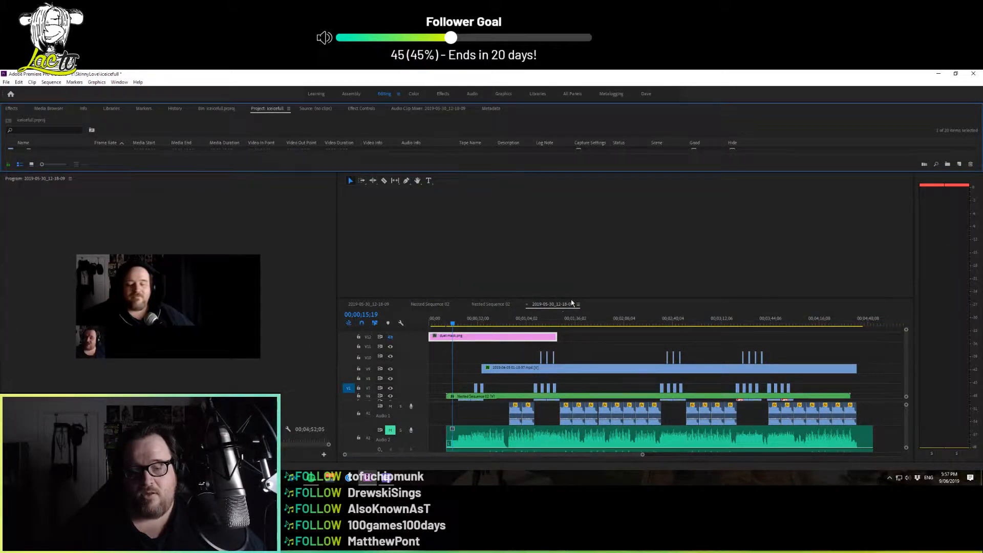
{"action": "left_click", "coordinate": [579, 302]}
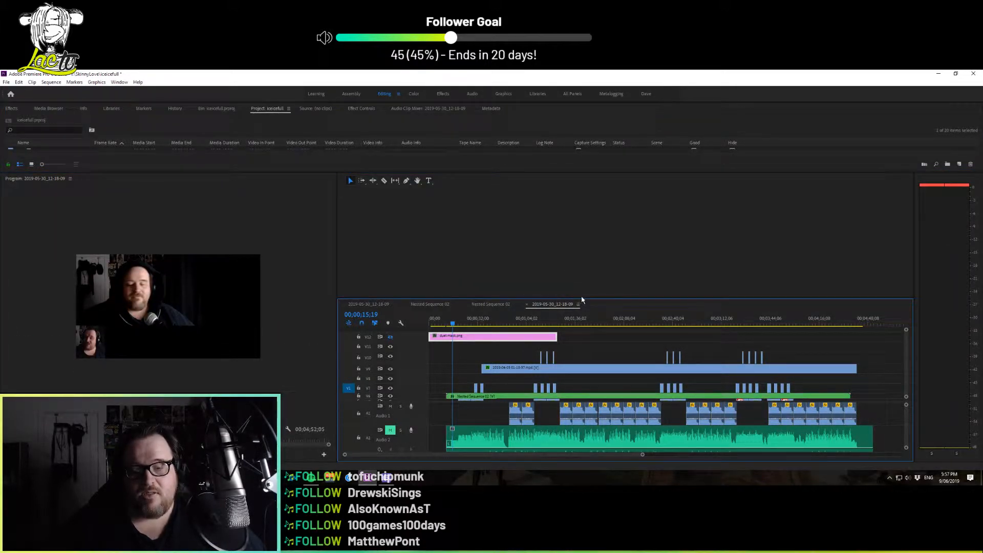
{"action": "left_click_drag", "start_coordinate": [584, 300], "coordinate": [590, 189]}
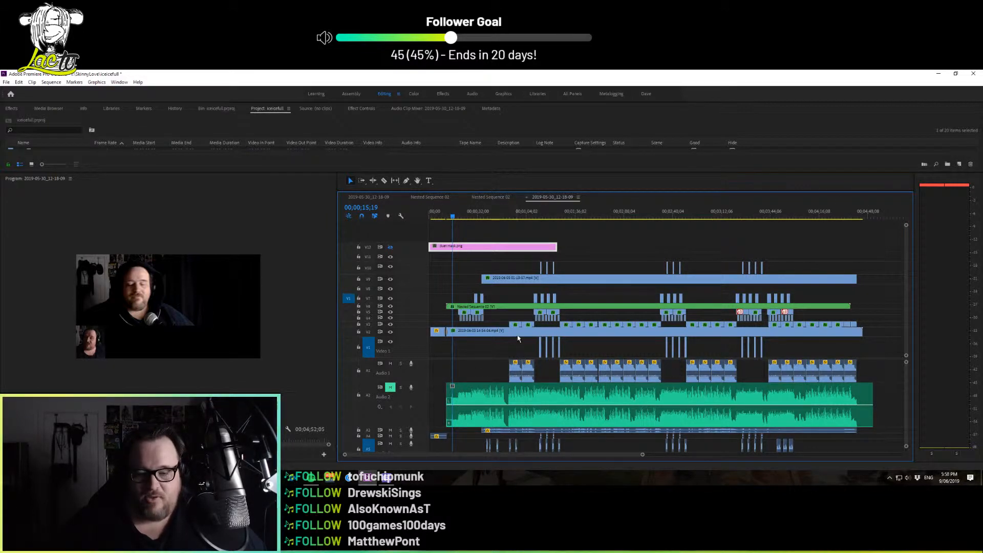
Play the sequence from 00;00;22;19 with Audio 2 unmuted and soloed, and restore the track to muted without solo
{"action": "left_click", "coordinate": [515, 334]}
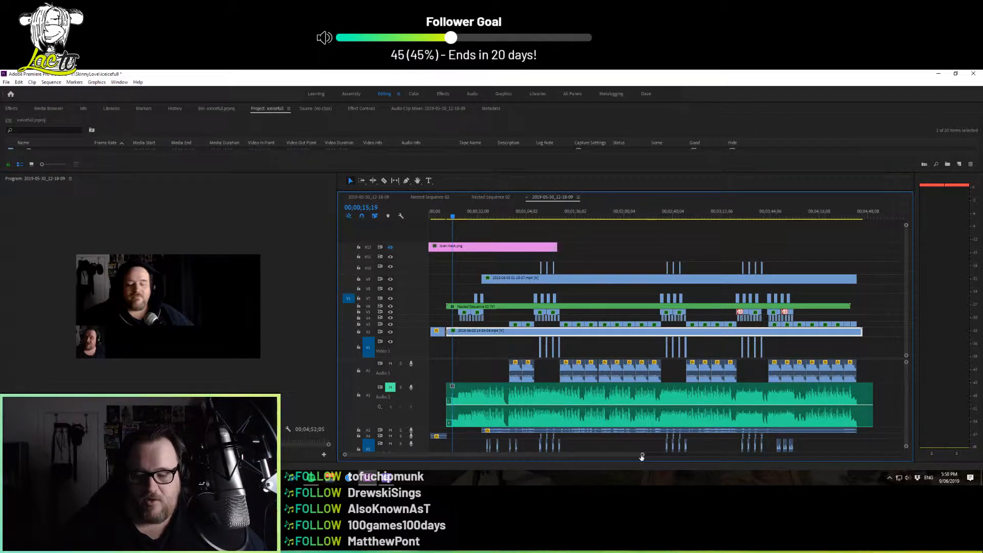
{"action": "left_click_drag", "start_coordinate": [642, 455], "coordinate": [529, 464]}
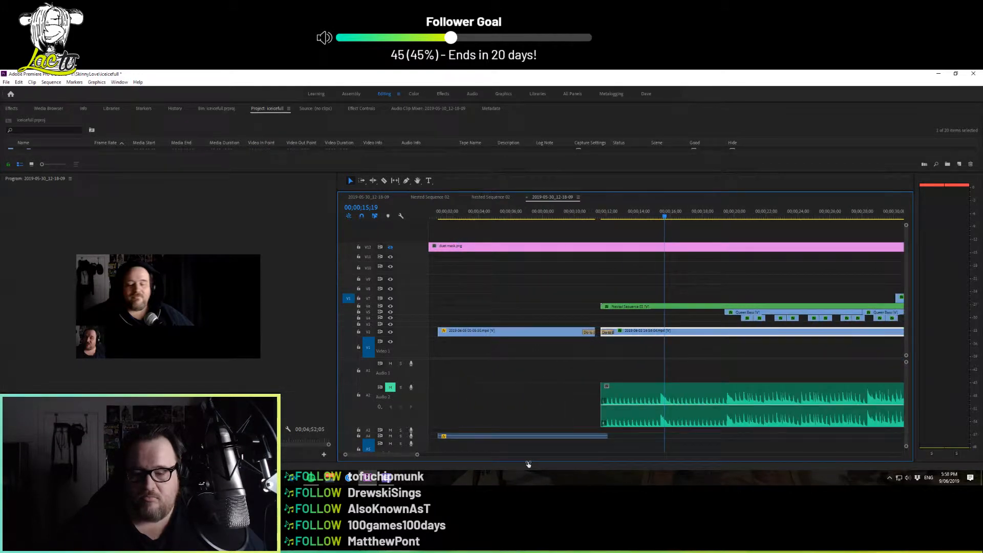
{"action": "left_click_drag", "start_coordinate": [386, 454], "coordinate": [396, 454]}
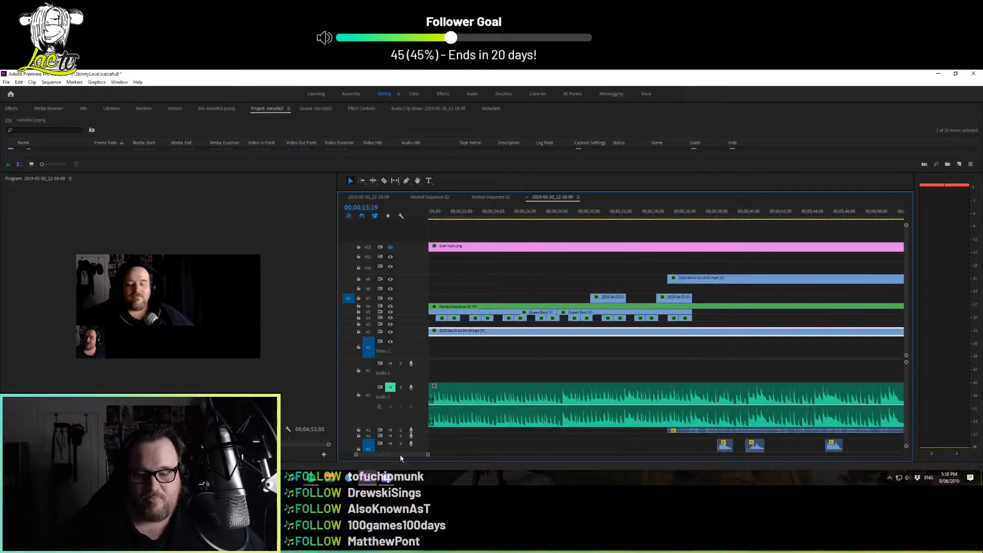
{"action": "left_click", "coordinate": [390, 387]}
{"action": "left_click", "coordinate": [400, 387]}
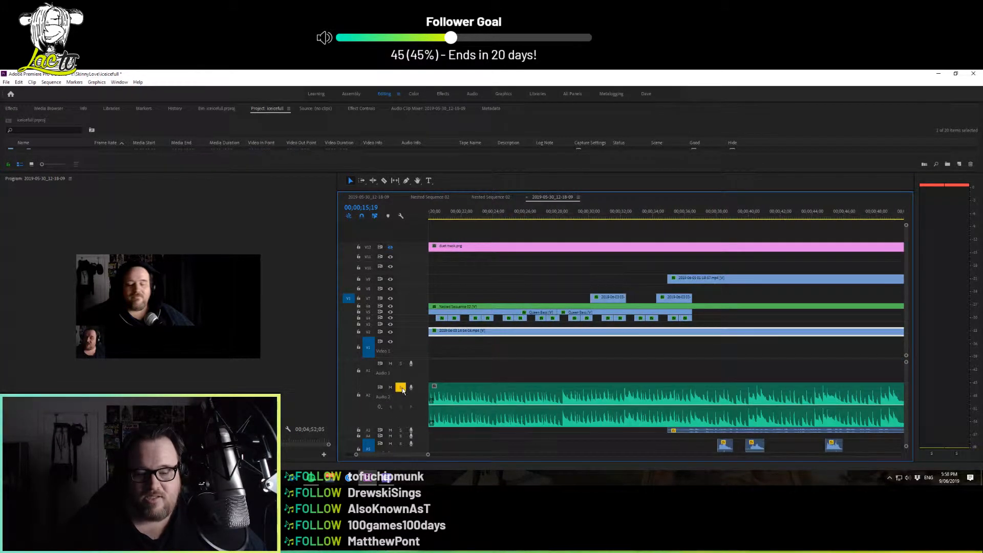
{"action": "left_click", "coordinate": [471, 212]}
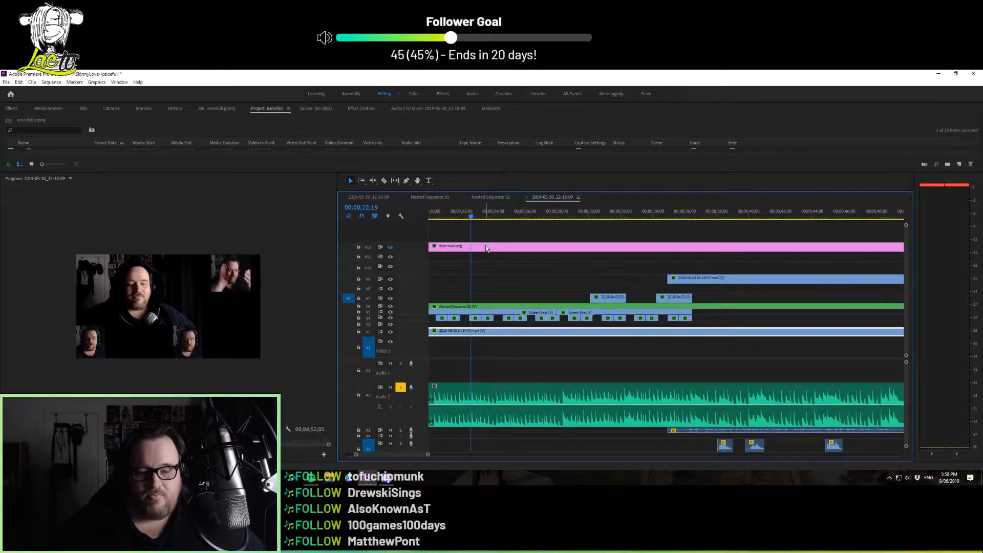
{"action": "key", "text": "space"}
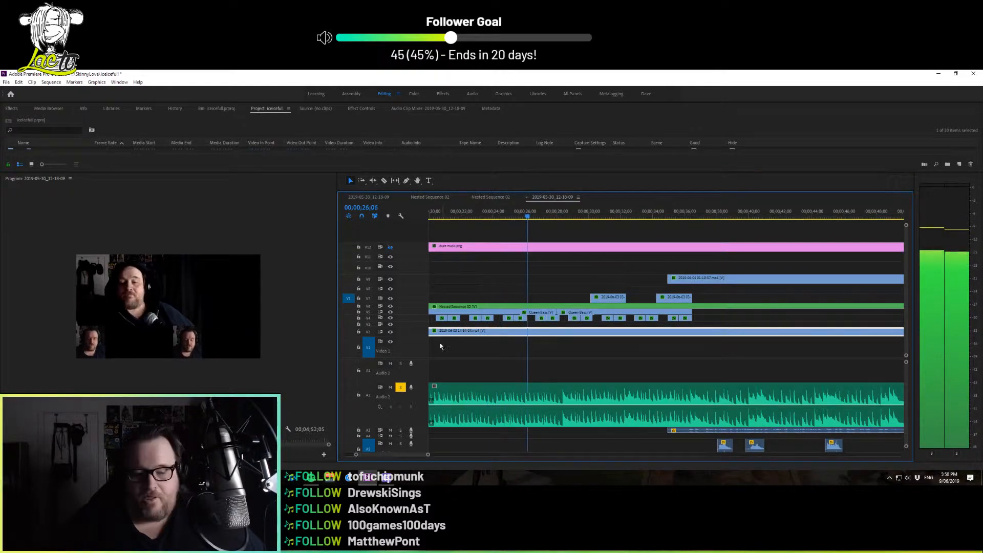
{"action": "key", "text": "space"}
{"action": "left_click", "coordinate": [401, 387]}
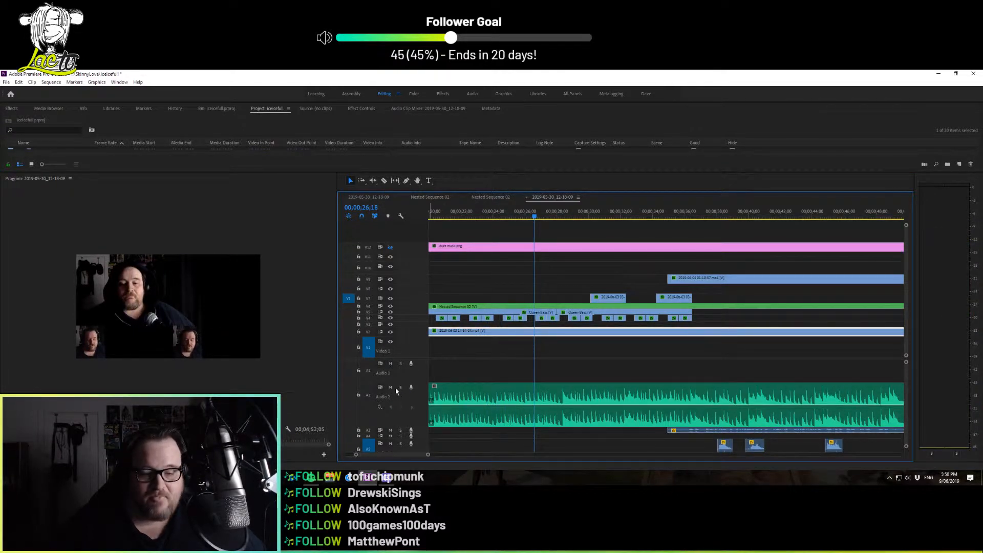
{"action": "left_click", "coordinate": [391, 388]}
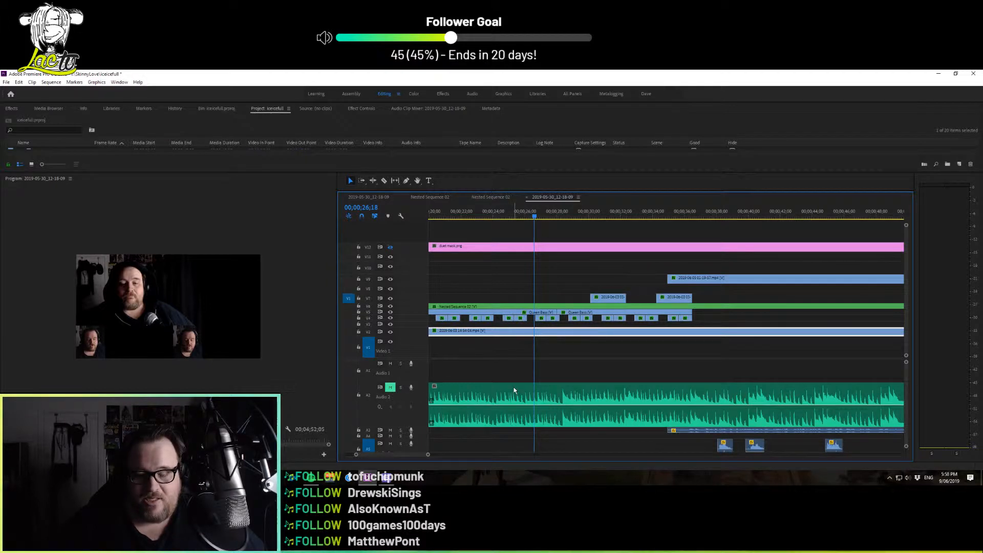
Play the sequence from 00;00;20;04 with Audio 2 muted to review the picture-in-picture clips
{"action": "left_click_drag", "start_coordinate": [414, 454], "coordinate": [409, 459]}
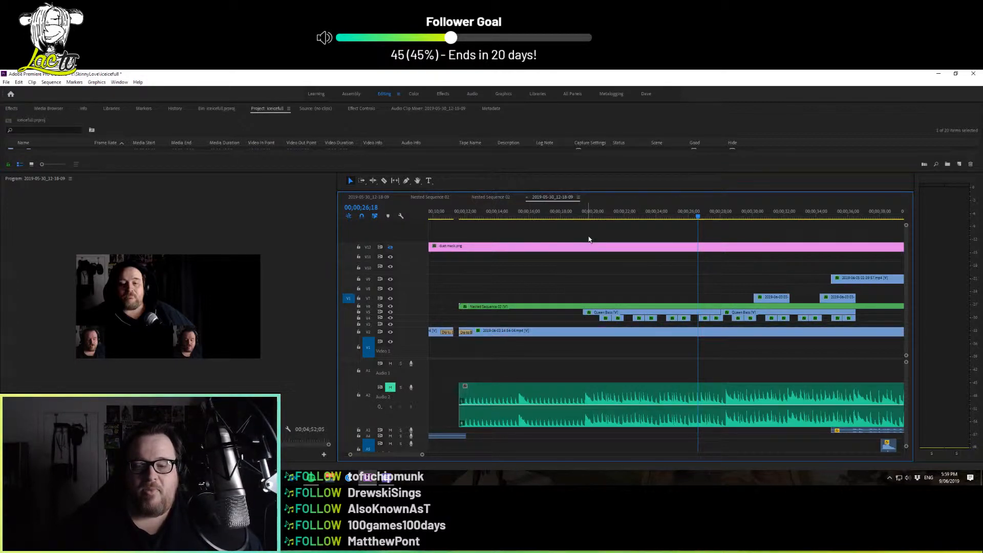
{"action": "left_click_drag", "start_coordinate": [586, 217], "coordinate": [595, 217]}
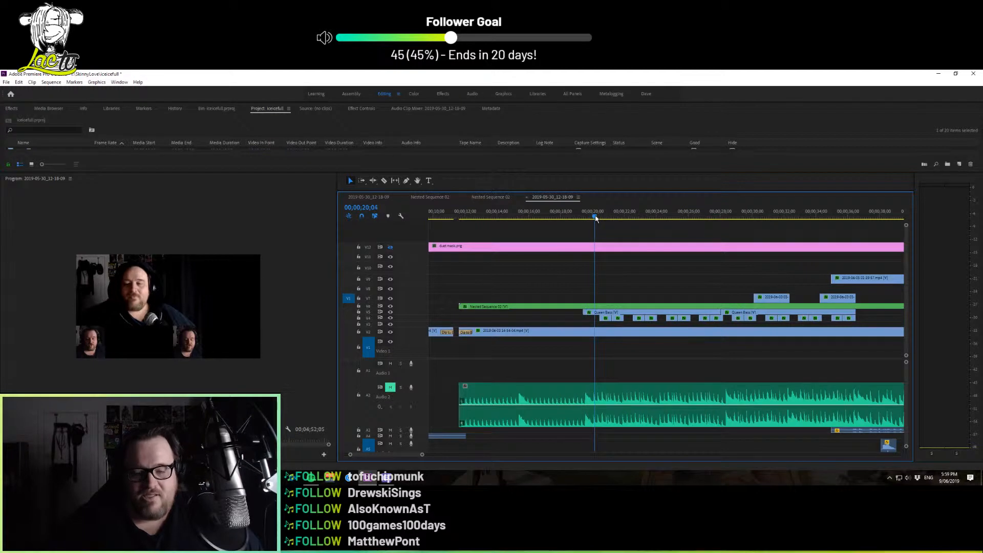
{"action": "key", "text": "space"}
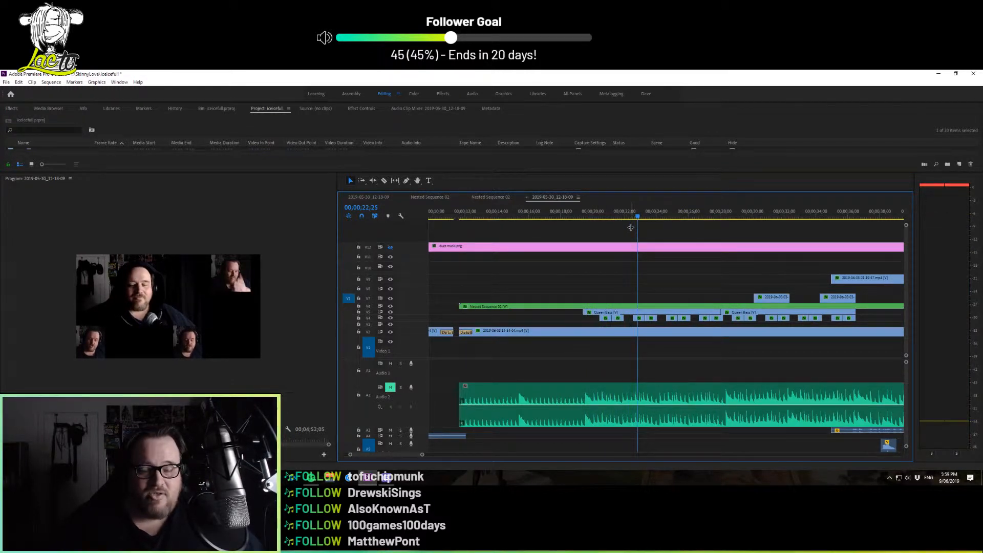
Examine the clips in Nested Sequence 02 and the first 2019-05-30_12-18-09 sequence, and return to the main edit sequence
{"action": "left_click", "coordinate": [495, 198]}
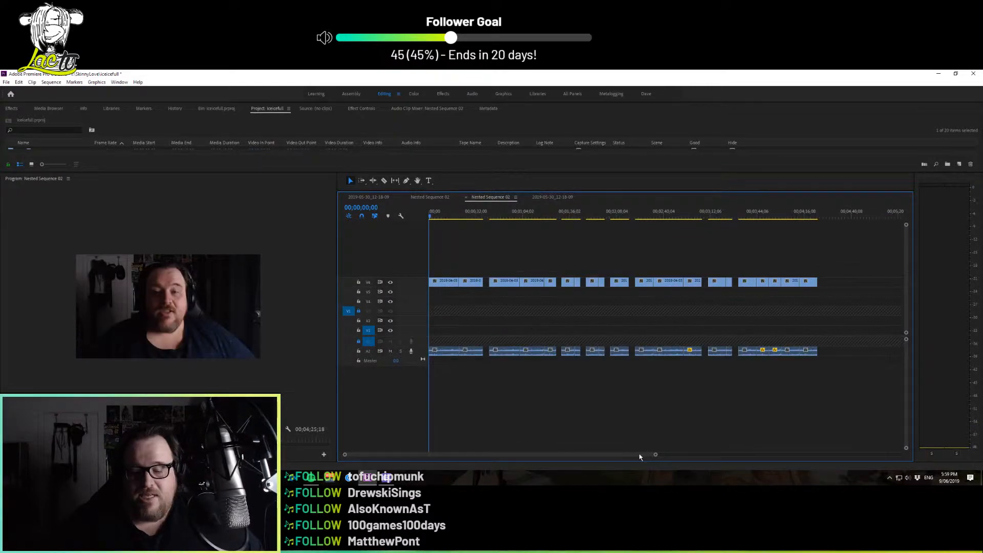
{"action": "left_click_drag", "start_coordinate": [655, 455], "coordinate": [626, 461]}
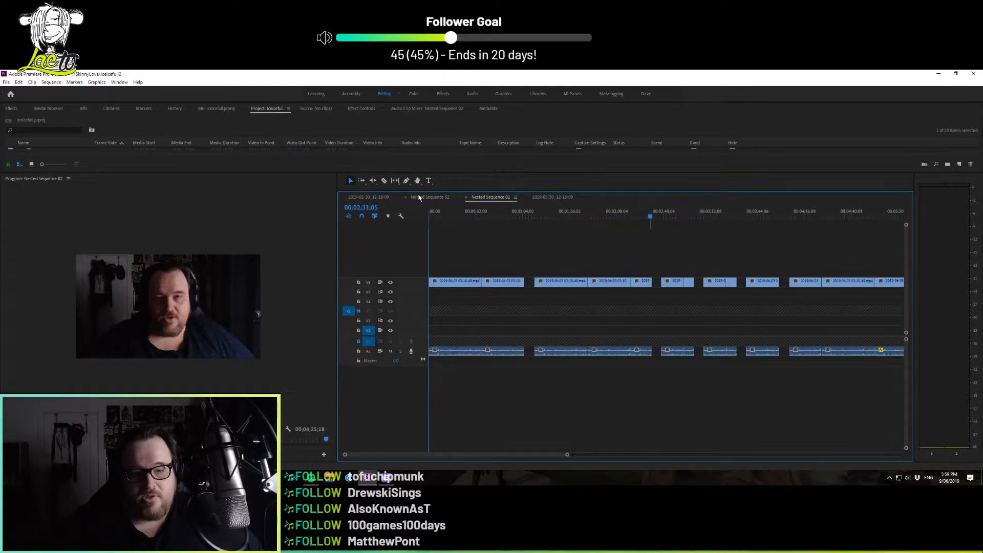
{"action": "left_click", "coordinate": [381, 197]}
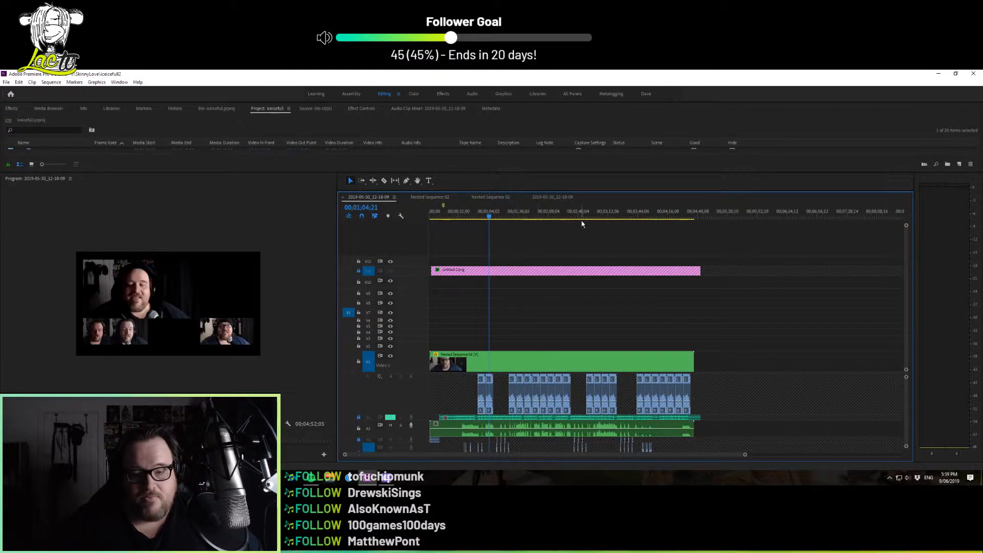
{"action": "left_click", "coordinate": [550, 199]}
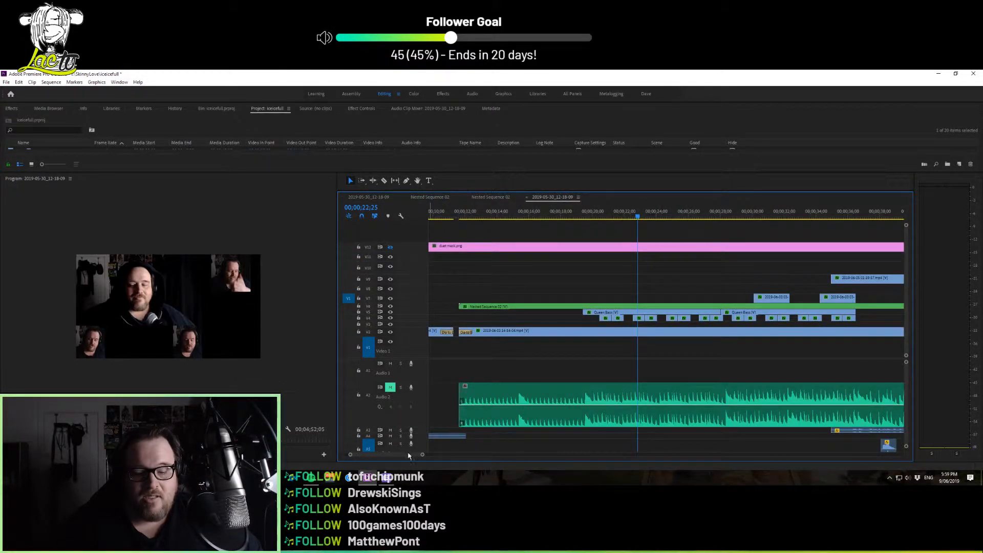
Play the song intro from 00;00;12;22 with the Audio 2 track soloed
{"action": "left_click_drag", "start_coordinate": [410, 455], "coordinate": [395, 461]}
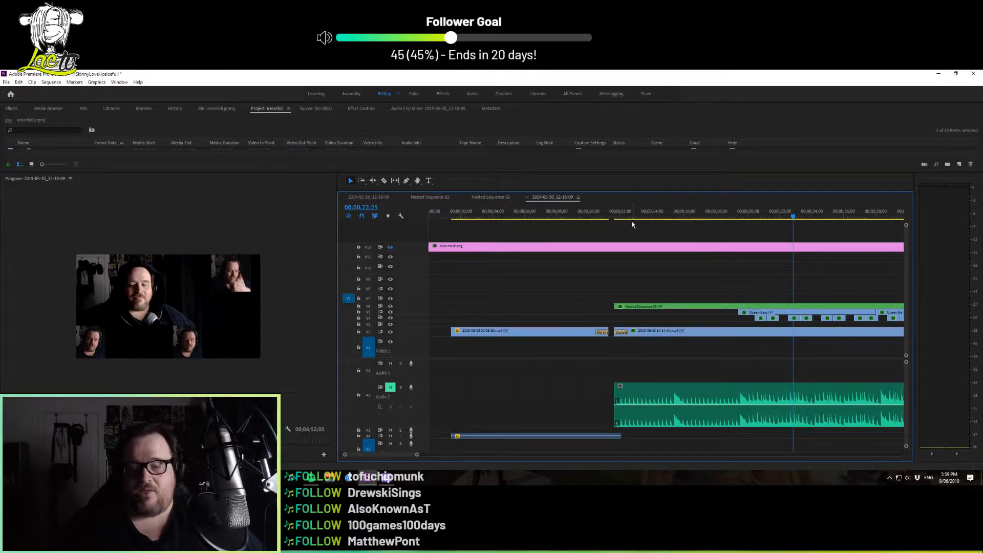
{"action": "left_click", "coordinate": [631, 219]}
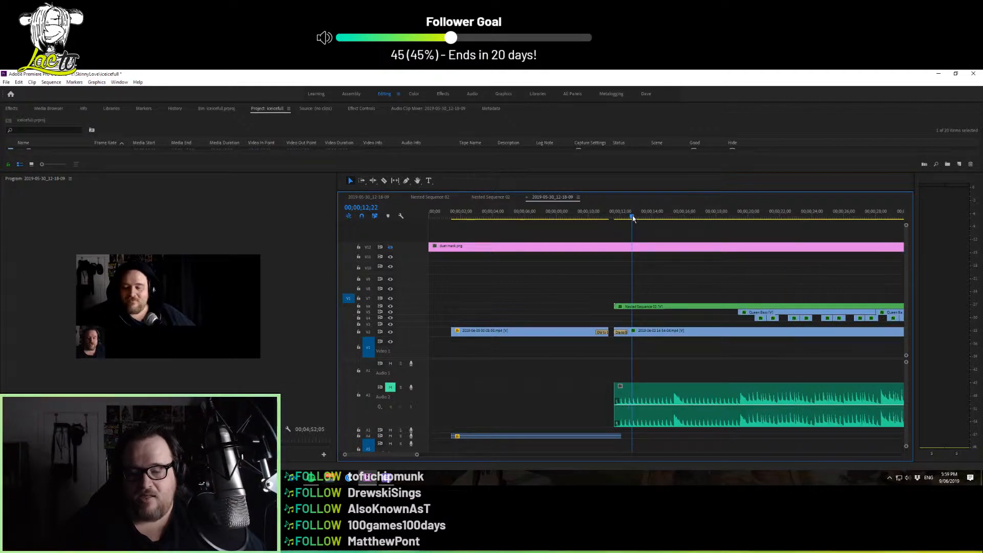
{"action": "left_click", "coordinate": [401, 388]}
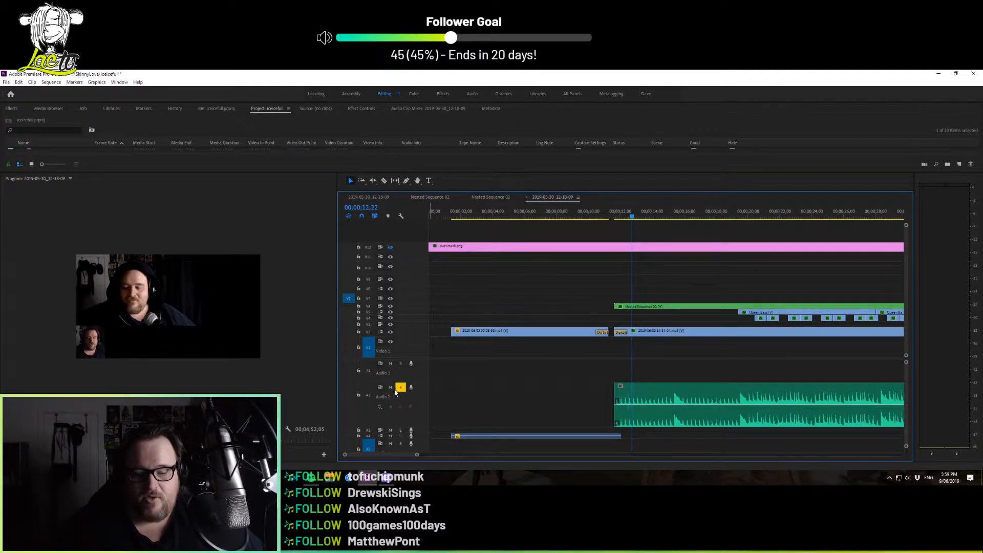
{"action": "key", "text": "space"}
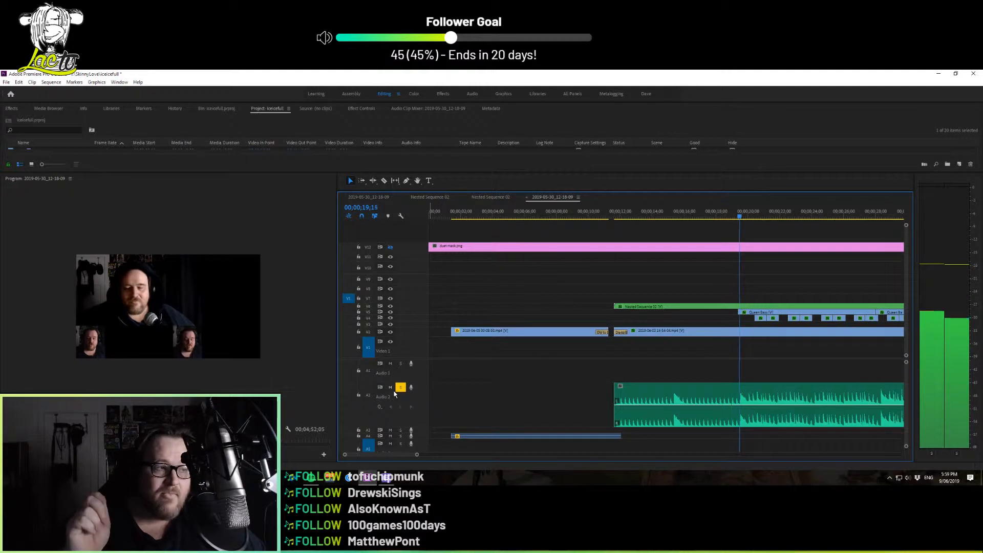
{"action": "key", "text": "space"}
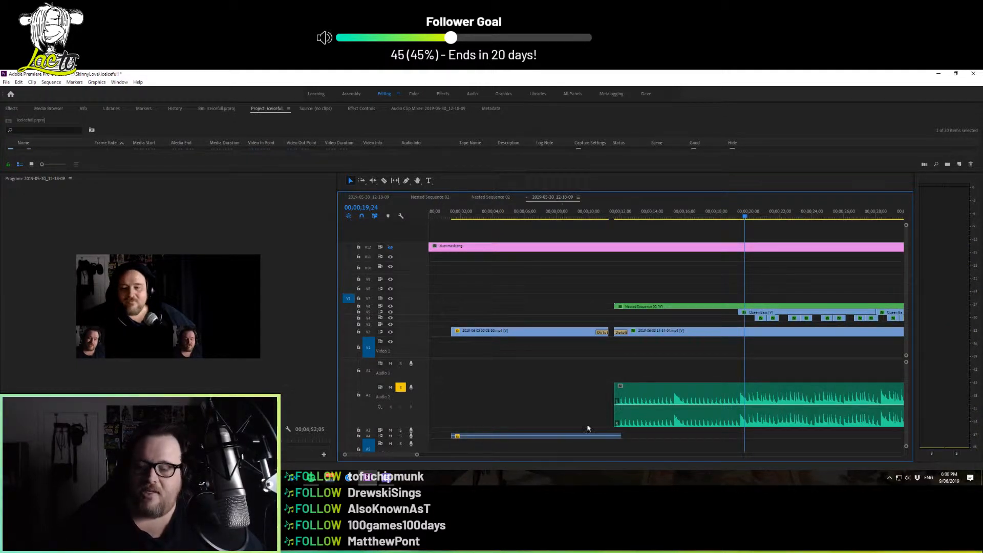
Mute Audio 2, turn off its solo, and play the sequence from 00;00;11;24 to hear the remaining tracks
{"action": "left_click", "coordinate": [618, 218]}
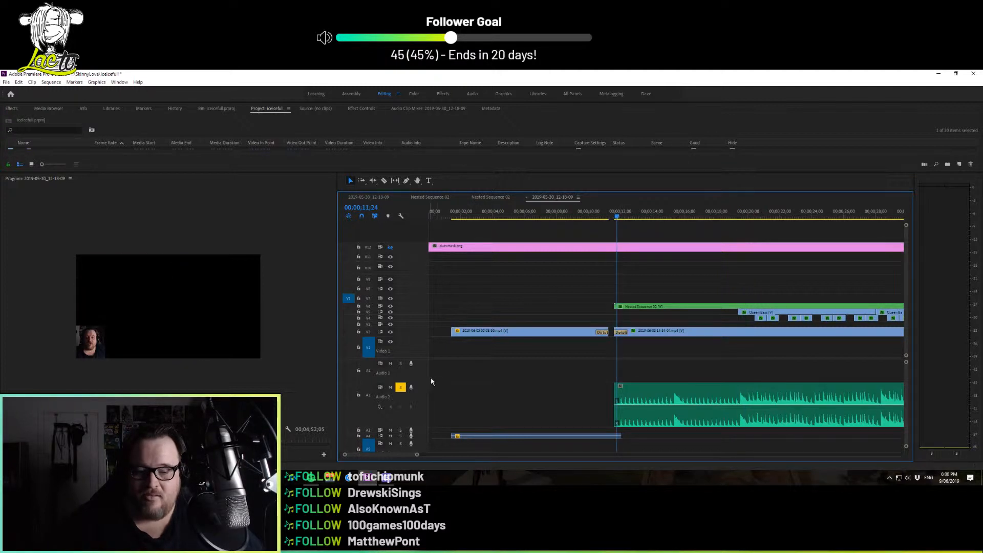
{"action": "left_click", "coordinate": [391, 388]}
{"action": "left_click", "coordinate": [401, 389]}
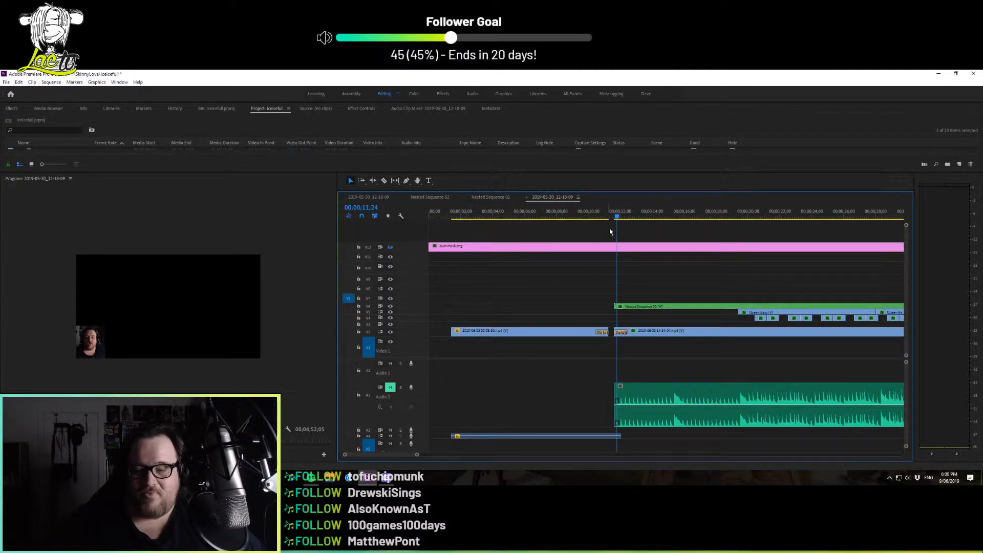
{"action": "key", "text": "space"}
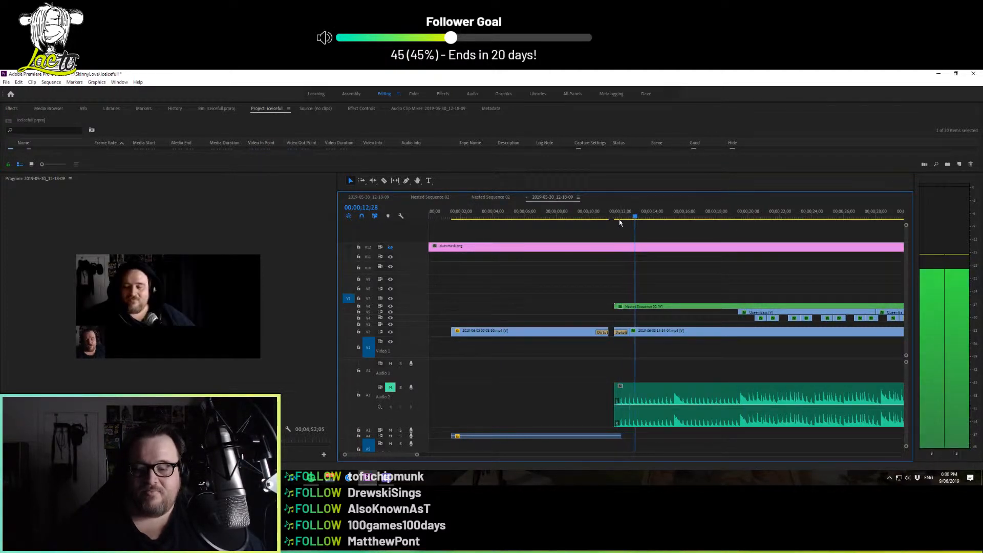
{"action": "key", "text": "space"}
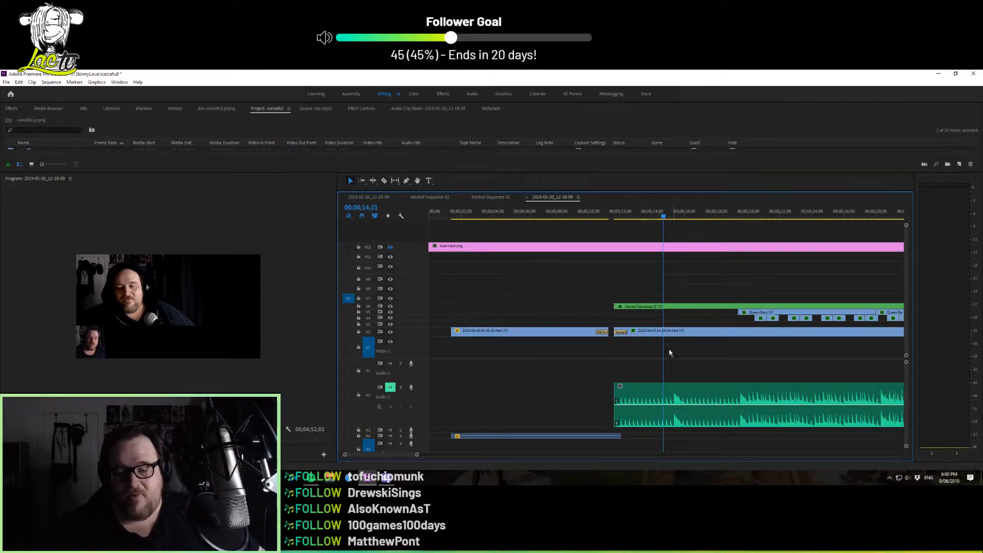
Expand the height of the Audio 7 track to show its waveform and compare it with the Audio 2 waveform
{"action": "scroll", "coordinate": [906, 380], "scroll_direction": "down", "scroll_amount": 2}
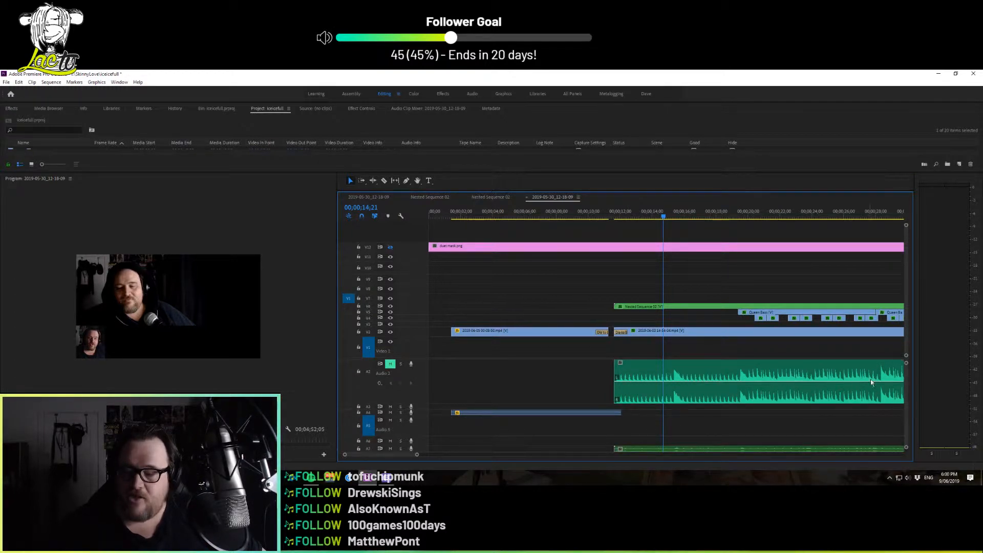
{"action": "scroll", "coordinate": [910, 378], "scroll_direction": "down", "scroll_amount": 4}
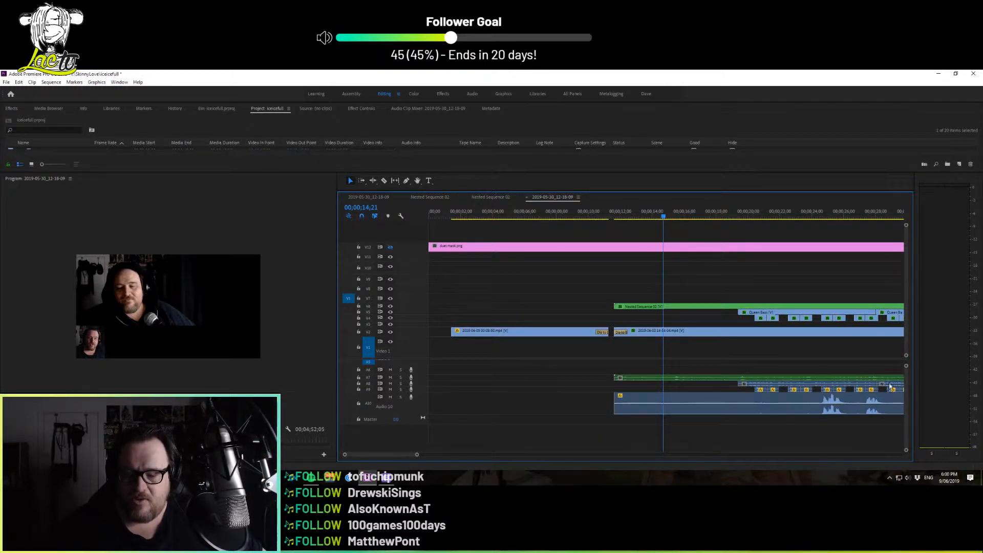
{"action": "left_click_drag", "start_coordinate": [423, 382], "coordinate": [433, 438]}
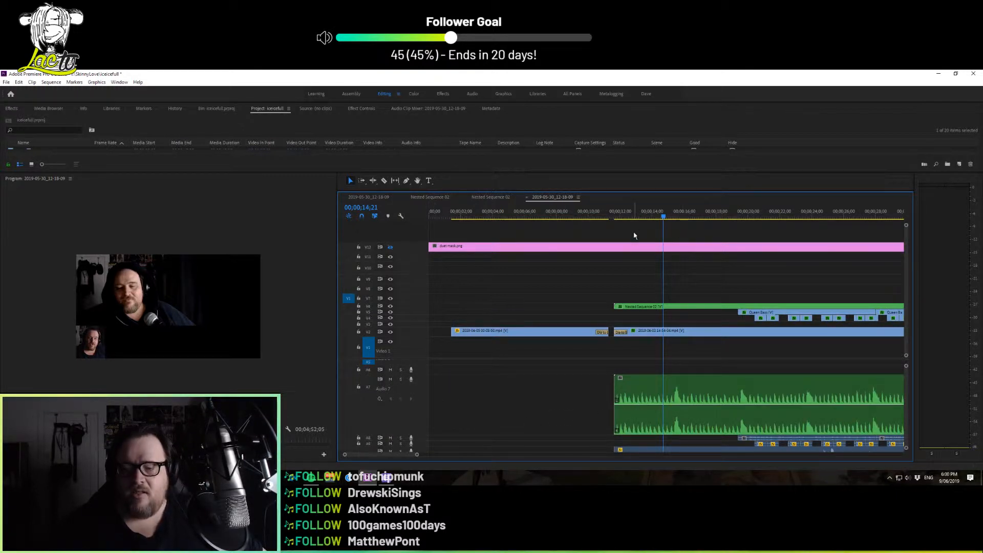
{"action": "scroll", "coordinate": [906, 385], "scroll_direction": "up", "scroll_amount": 3}
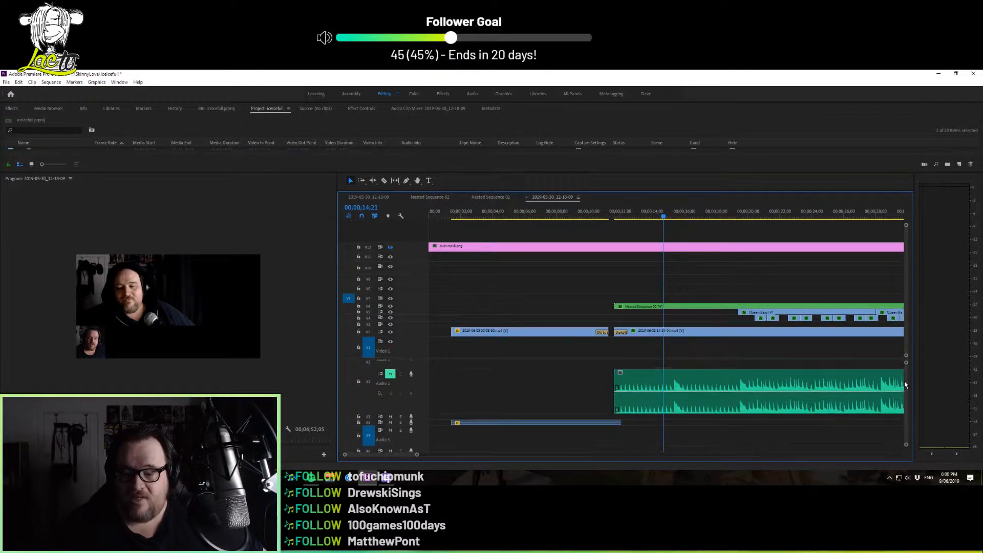
{"action": "scroll", "coordinate": [907, 389], "scroll_direction": "down", "scroll_amount": 2}
{"action": "scroll", "coordinate": [907, 384], "scroll_direction": "up", "scroll_amount": 2}
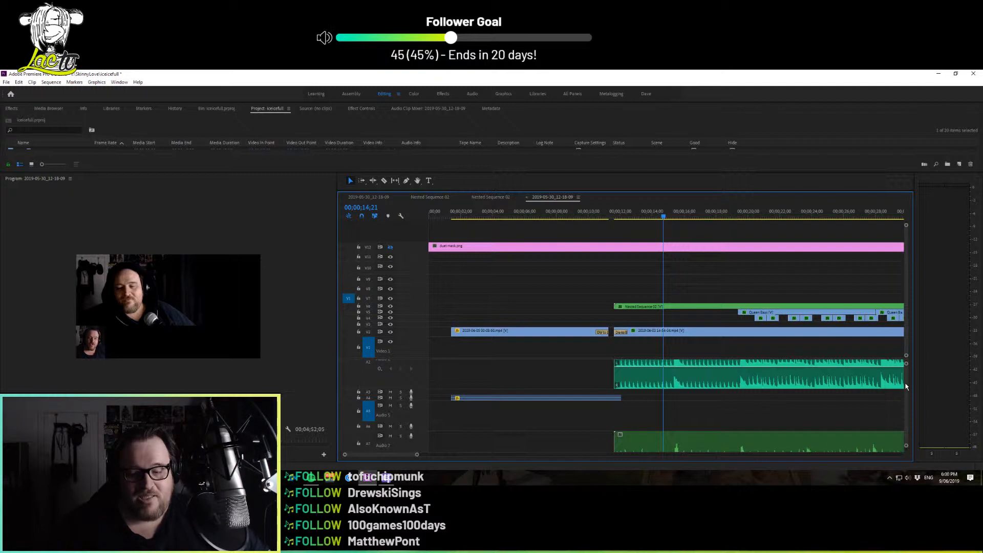
{"action": "scroll", "coordinate": [905, 394], "scroll_direction": "down", "scroll_amount": 2}
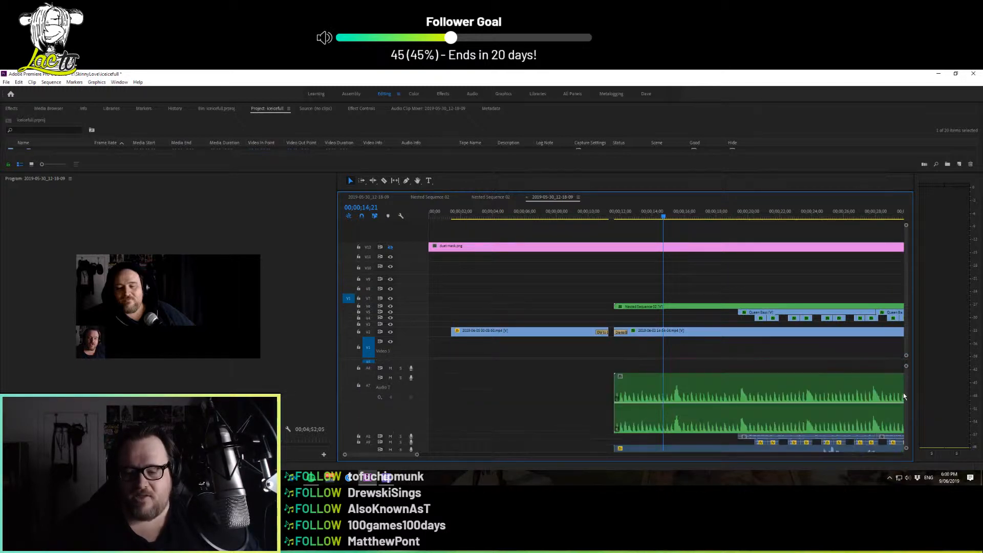
Compare the Audio 2 and Audio 7 waveforms, and briefly play the sequence from about 00;00;20;23
{"action": "scroll", "coordinate": [904, 392], "scroll_direction": "down", "scroll_amount": 3}
{"action": "scroll", "coordinate": [903, 396], "scroll_direction": "up", "scroll_amount": 5}
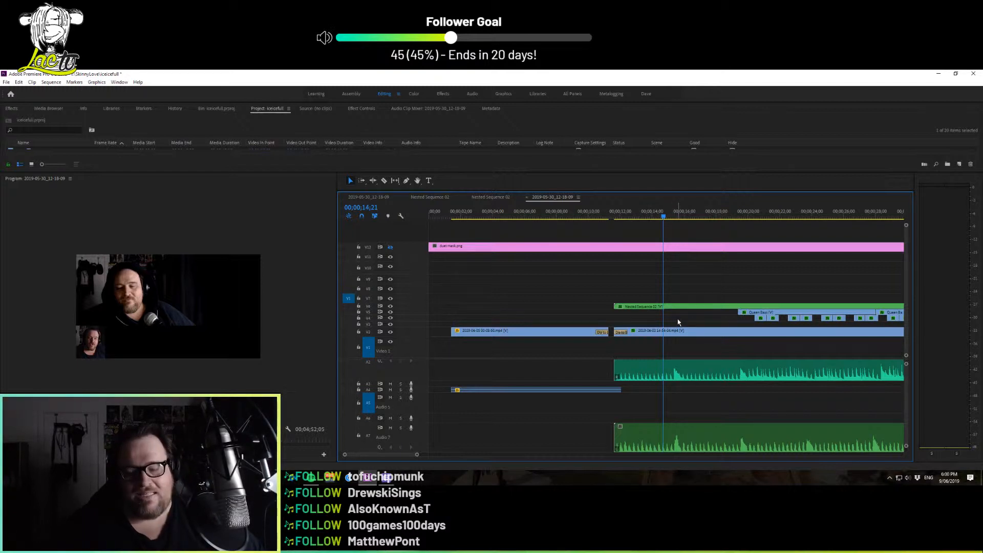
{"action": "left_click", "coordinate": [749, 211]}
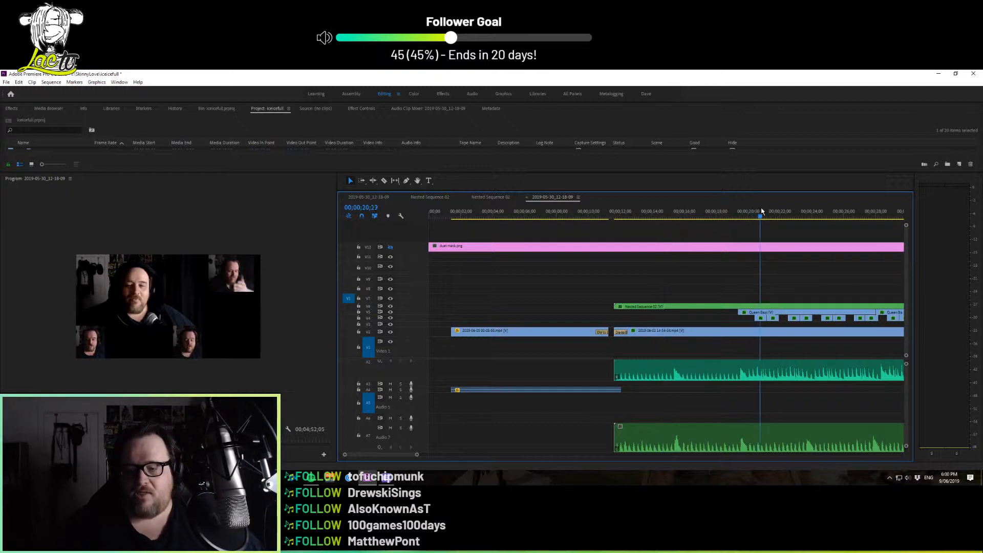
{"action": "key", "text": "space"}
{"action": "key", "text": "space"}
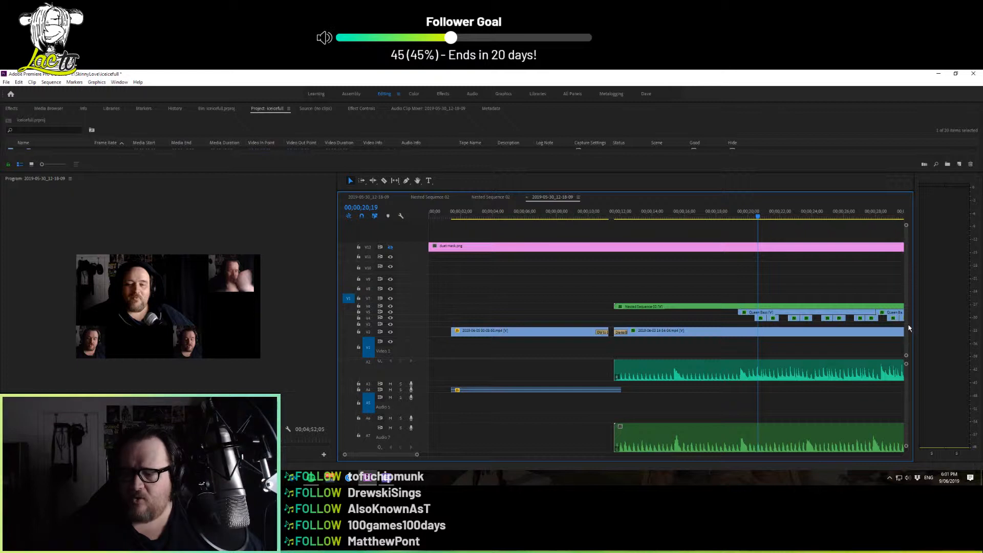
Examine the muted Audio 2 track and the clips further along the sequence, and return to the sequence start
{"action": "scroll", "coordinate": [905, 325], "scroll_direction": "up", "scroll_amount": 2}
{"action": "scroll", "coordinate": [904, 321], "scroll_direction": "up", "scroll_amount": 1}
{"action": "scroll", "coordinate": [904, 317], "scroll_direction": "down", "scroll_amount": 3}
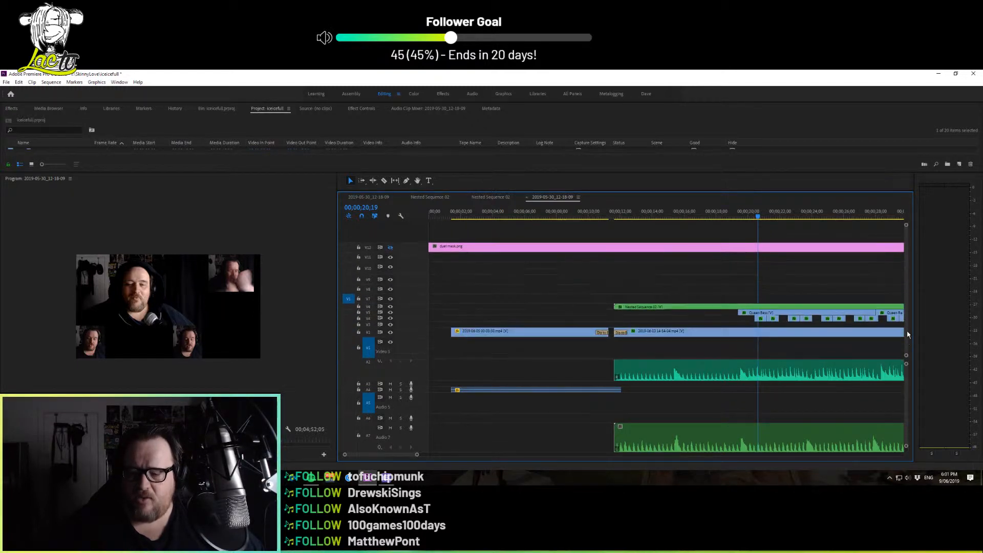
{"action": "scroll", "coordinate": [905, 381], "scroll_direction": "up", "scroll_amount": 4}
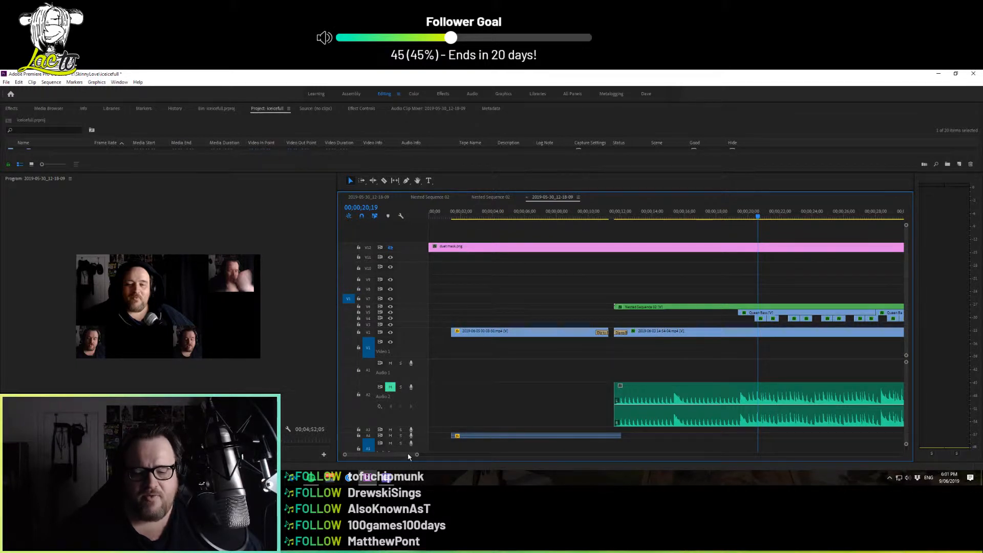
{"action": "left_click_drag", "start_coordinate": [408, 456], "coordinate": [433, 455]}
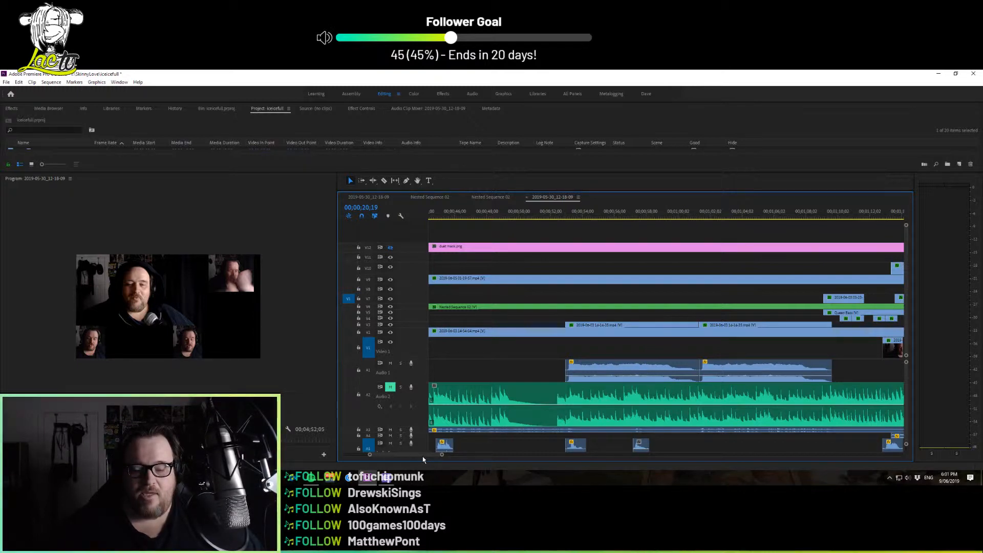
{"action": "left_click_drag", "start_coordinate": [422, 456], "coordinate": [397, 469]}
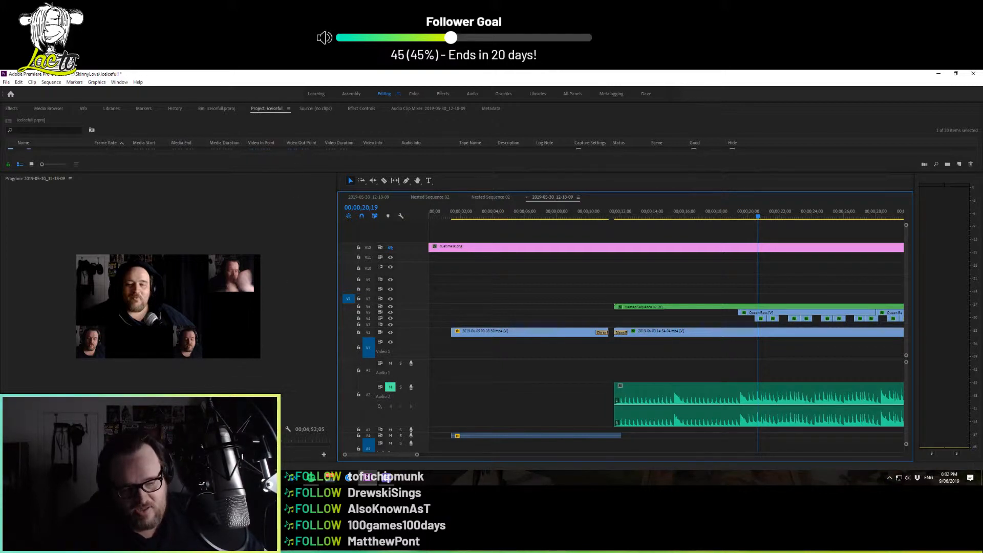
Magnify the program preview and locate the Crop effect among the Transform video effects
{"action": "left_click", "coordinate": [60, 430]}
{"action": "left_click", "coordinate": [64, 383]}
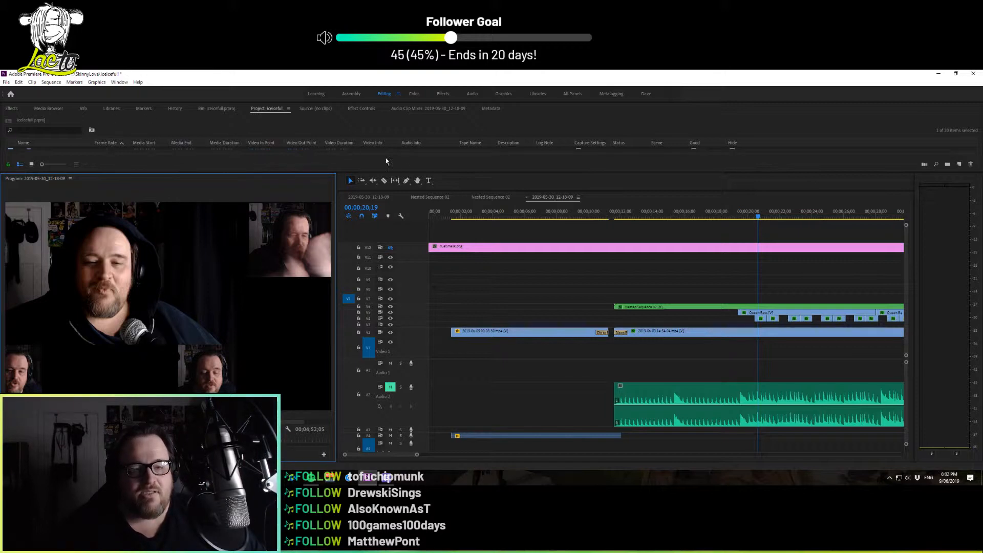
{"action": "left_click_drag", "start_coordinate": [387, 171], "coordinate": [438, 323]}
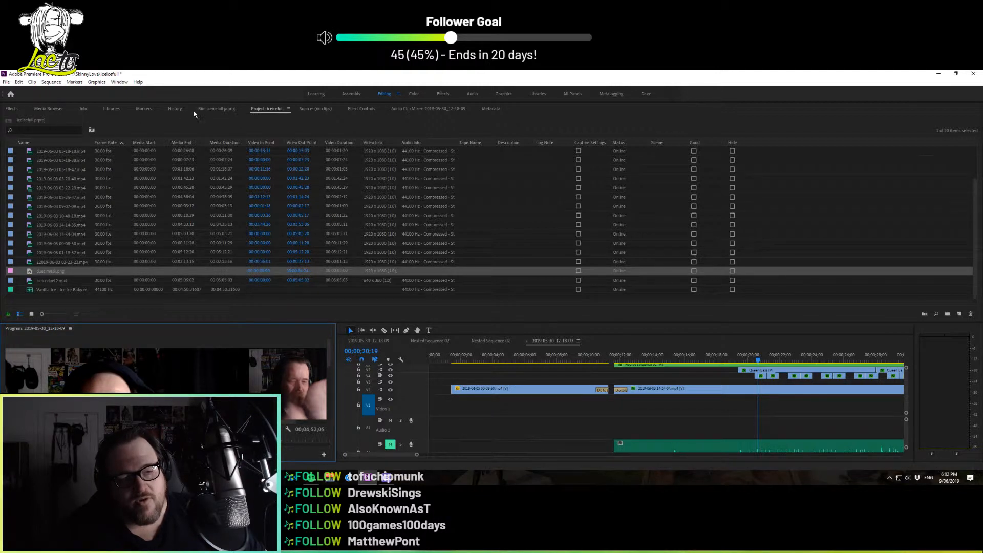
{"action": "left_click", "coordinate": [11, 108]}
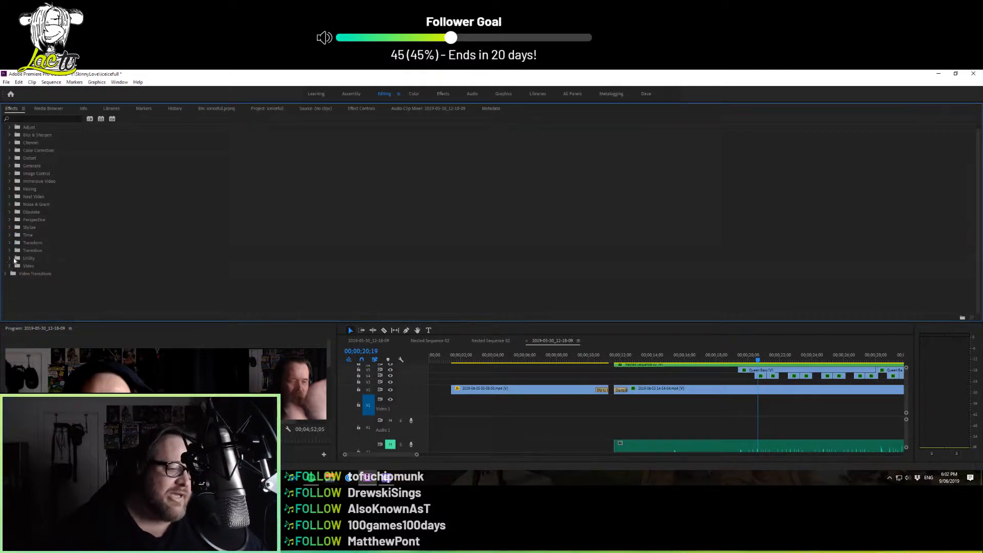
{"action": "left_click", "coordinate": [10, 243]}
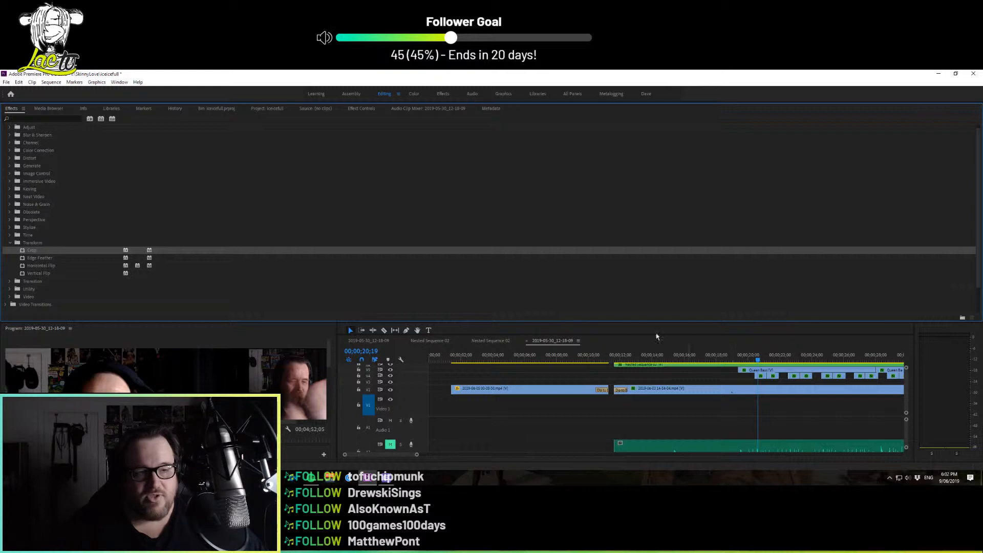
Review the effect settings of the long Video 2 clip and the Queen Bass clip, and try adjusting the latter's left crop
{"action": "left_click", "coordinate": [365, 111]}
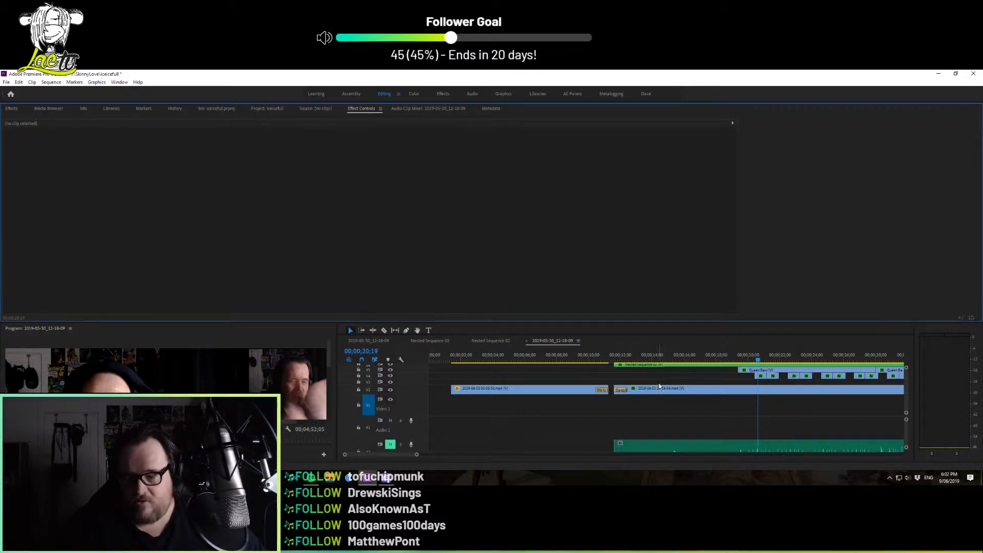
{"action": "left_click", "coordinate": [677, 389]}
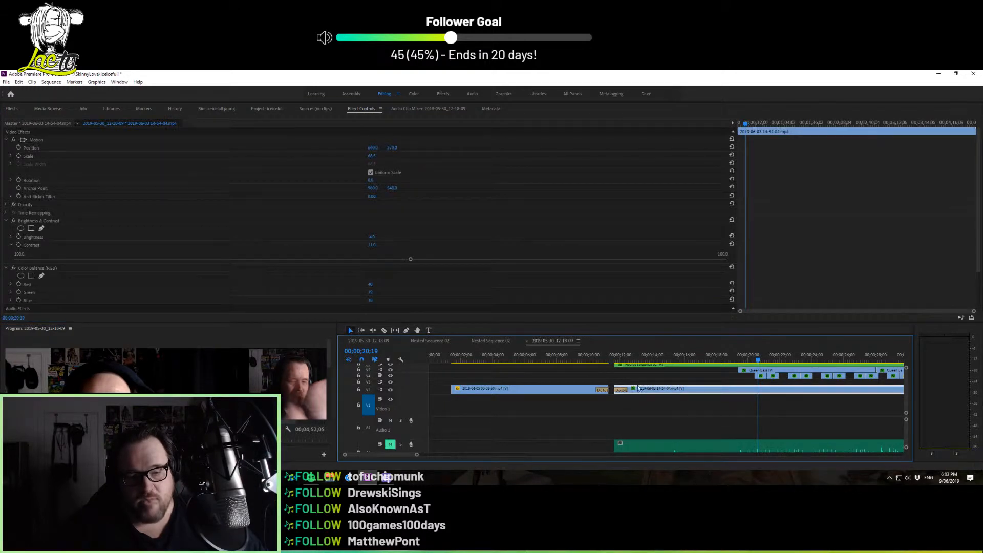
{"action": "left_click", "coordinate": [754, 373]}
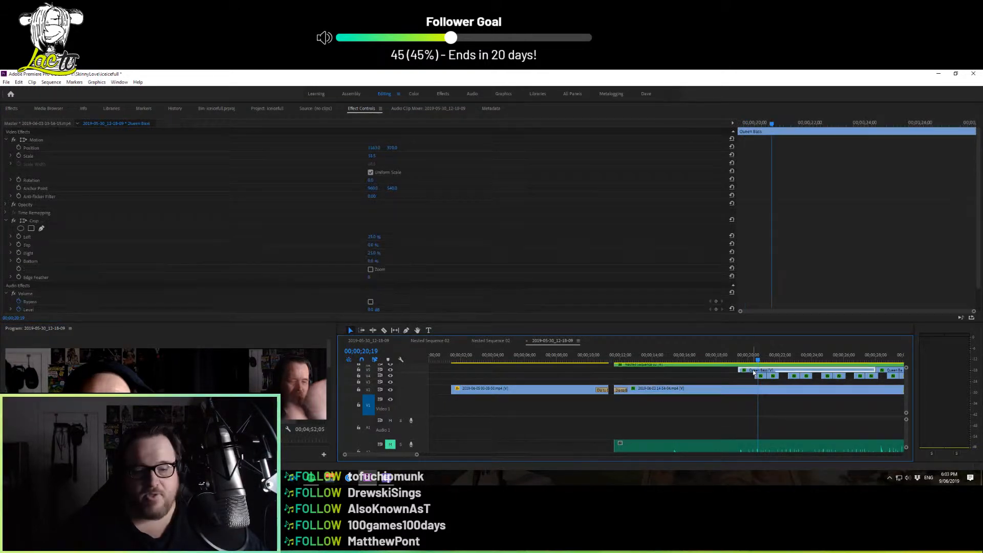
{"action": "left_click_drag", "start_coordinate": [370, 237], "coordinate": [383, 237]}
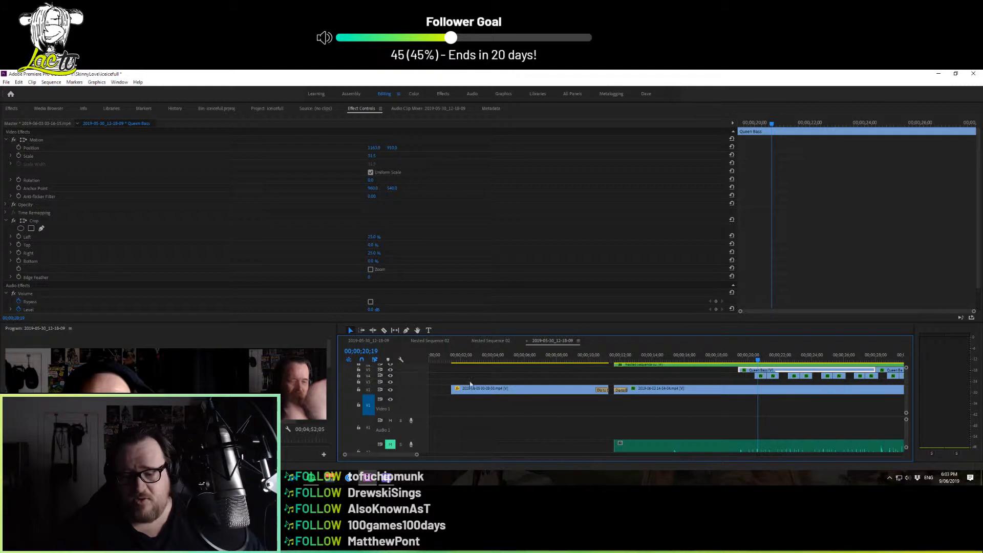
Reposition the Queen Bass clip to about 1141, 720 in the frame and scale it up to about 56.7 using its Motion effect
{"action": "left_click_drag", "start_coordinate": [319, 322], "coordinate": [319, 186]}
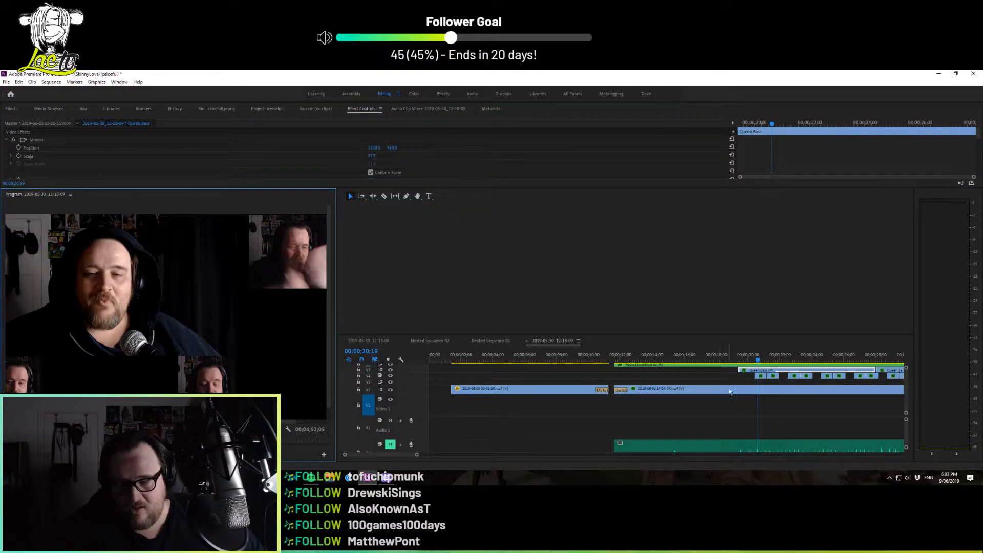
{"action": "left_click", "coordinate": [755, 373]}
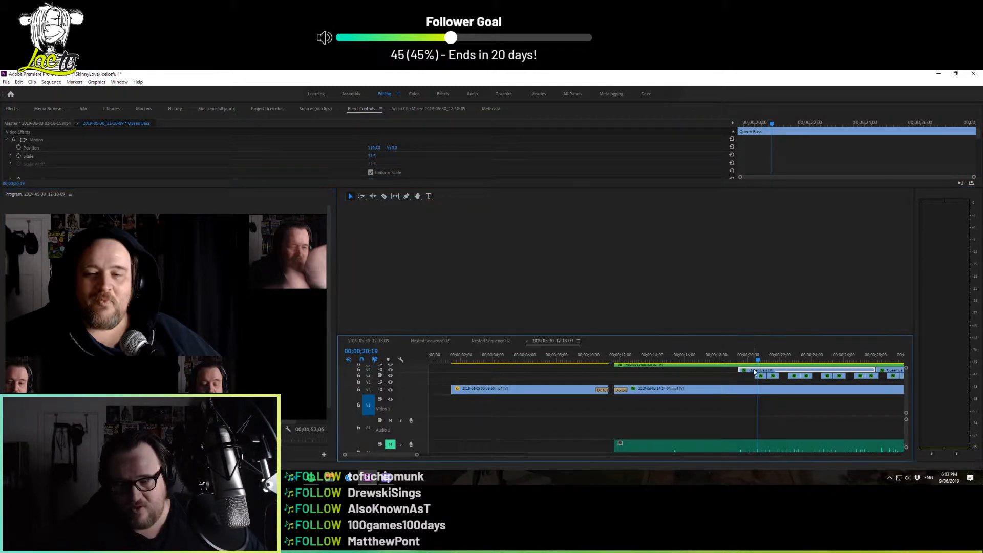
{"action": "left_click", "coordinate": [35, 140]}
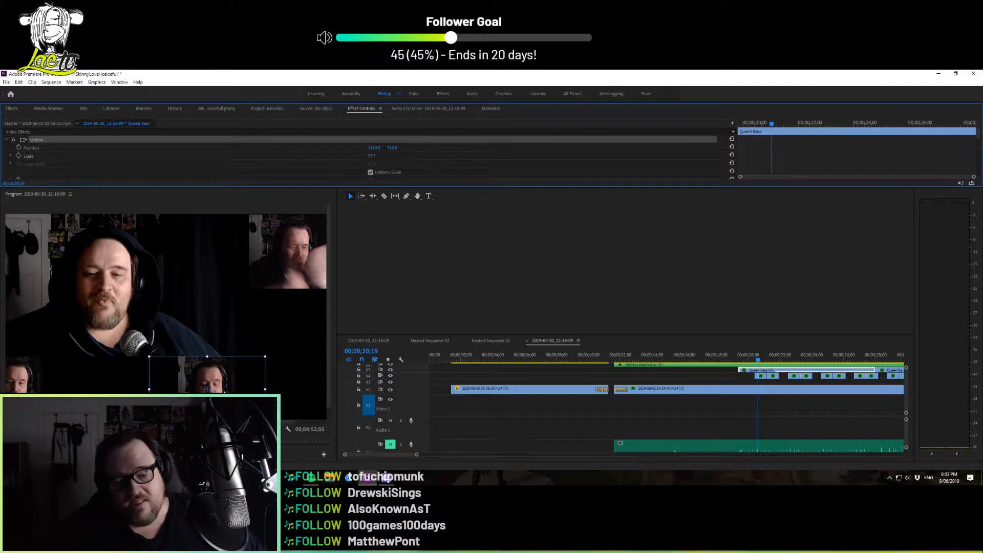
{"action": "left_click_drag", "start_coordinate": [225, 378], "coordinate": [297, 329]}
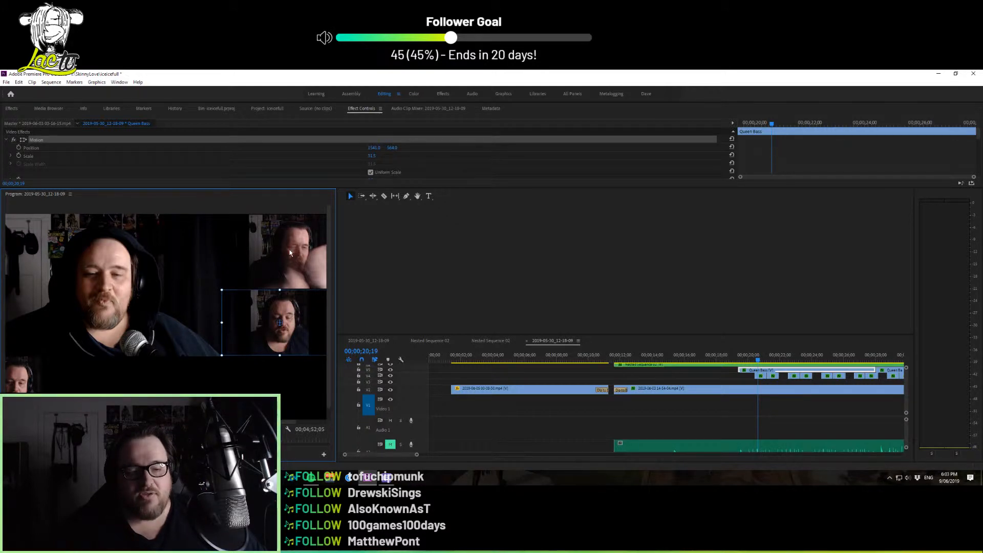
{"action": "left_click_drag", "start_coordinate": [291, 310], "coordinate": [209, 328]}
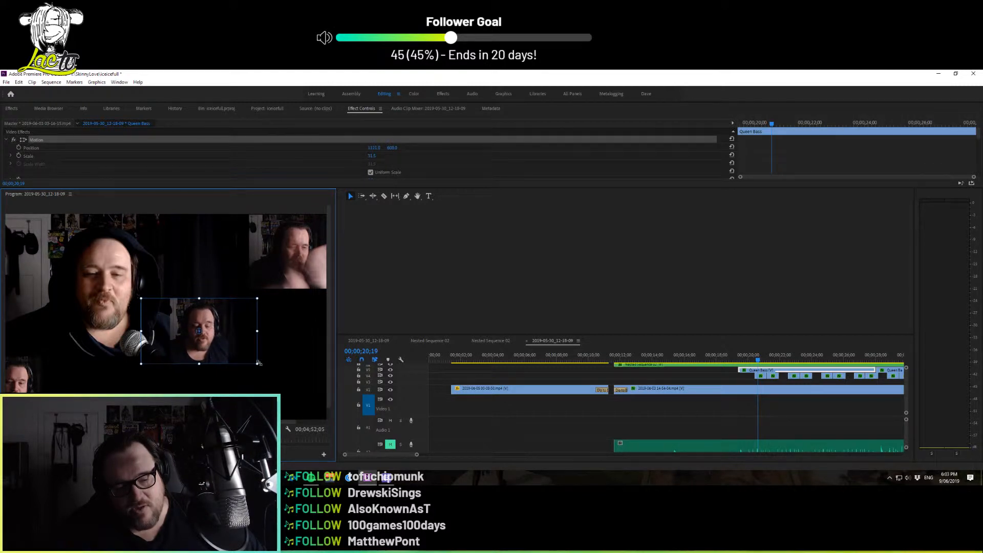
{"action": "left_click_drag", "start_coordinate": [259, 362], "coordinate": [286, 389]}
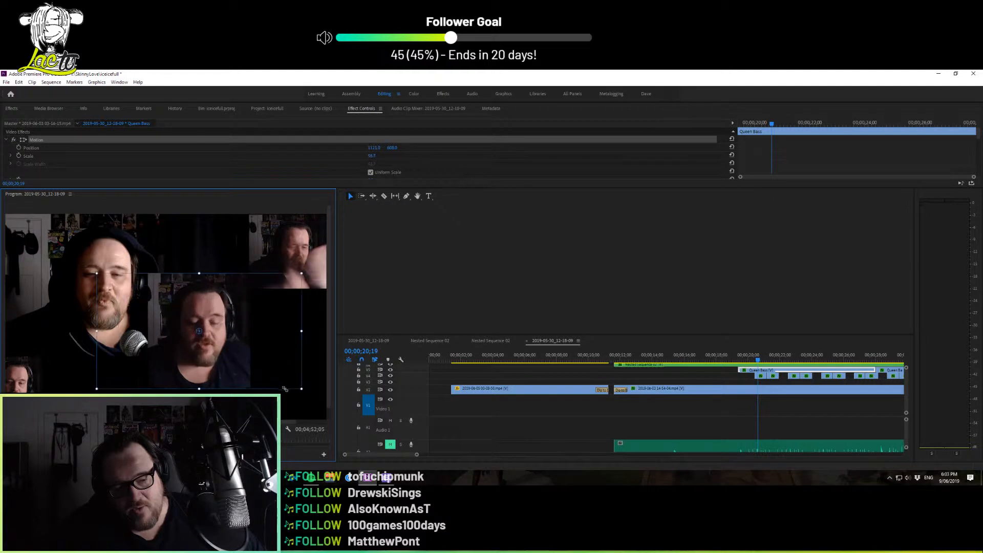
{"action": "left_click_drag", "start_coordinate": [233, 353], "coordinate": [228, 315]}
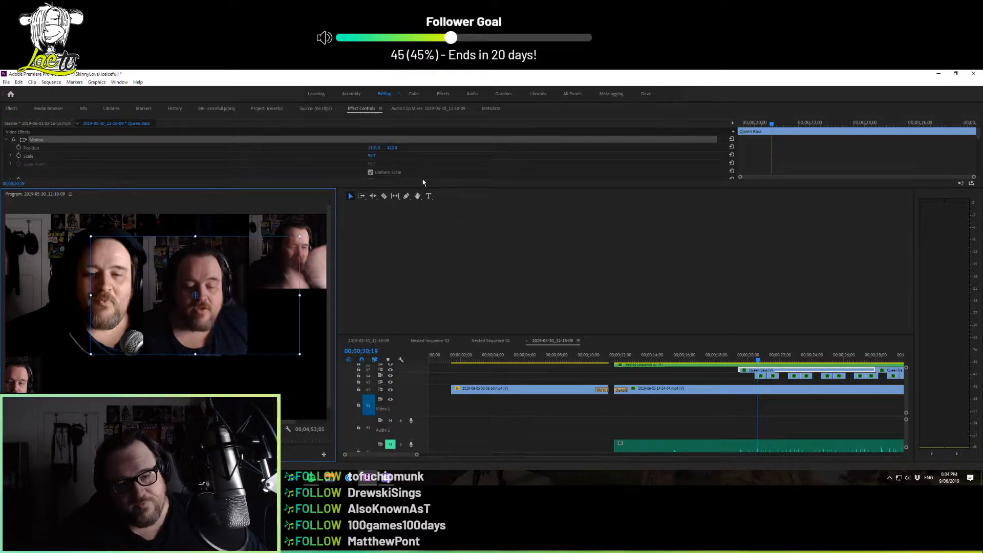
{"action": "left_click", "coordinate": [299, 184]}
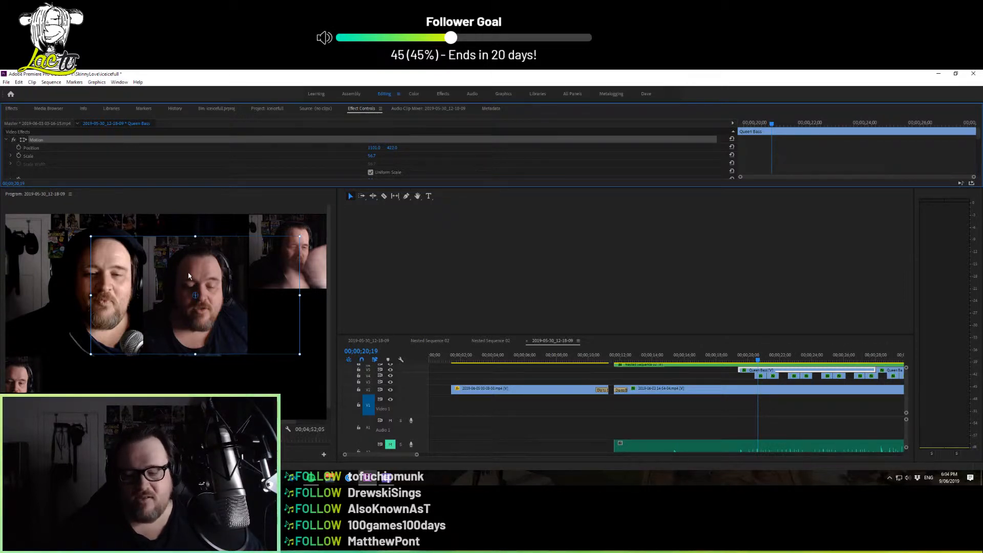
{"action": "left_click_drag", "start_coordinate": [188, 276], "coordinate": [197, 334]}
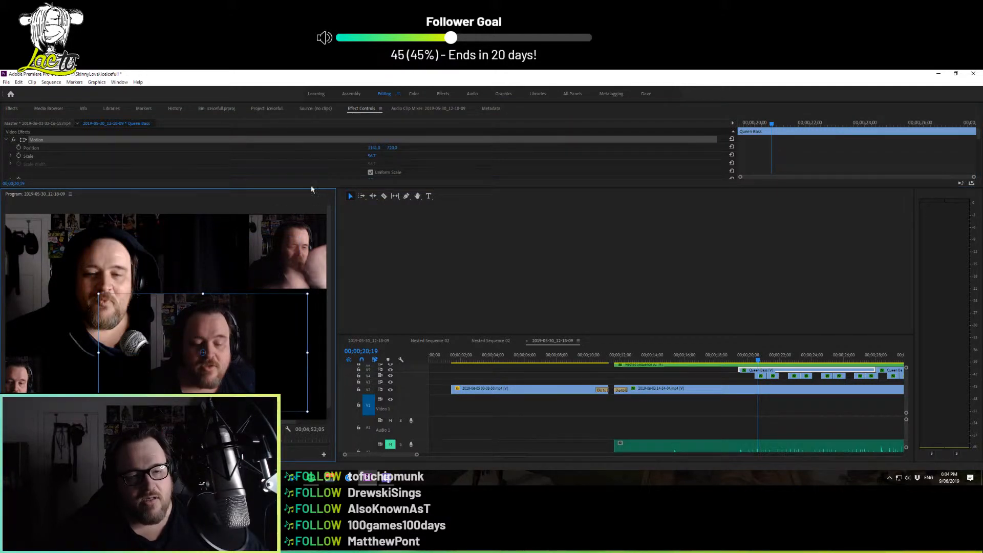
Copy the Queen Bass clip's Motion settings and paste them onto the Snap clip near 00;00;23;10
{"action": "left_click_drag", "start_coordinate": [316, 187], "coordinate": [279, 331]}
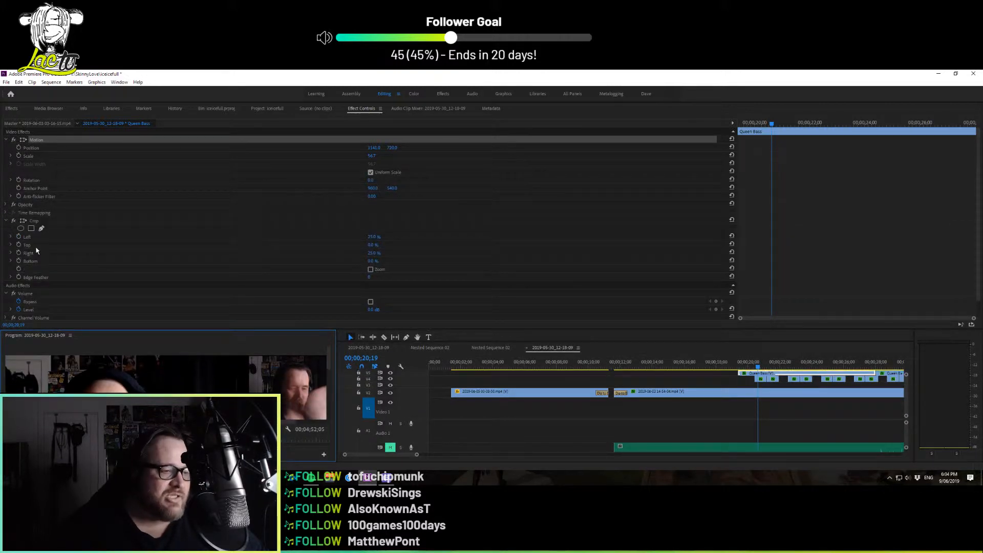
{"action": "left_click", "coordinate": [33, 222]}
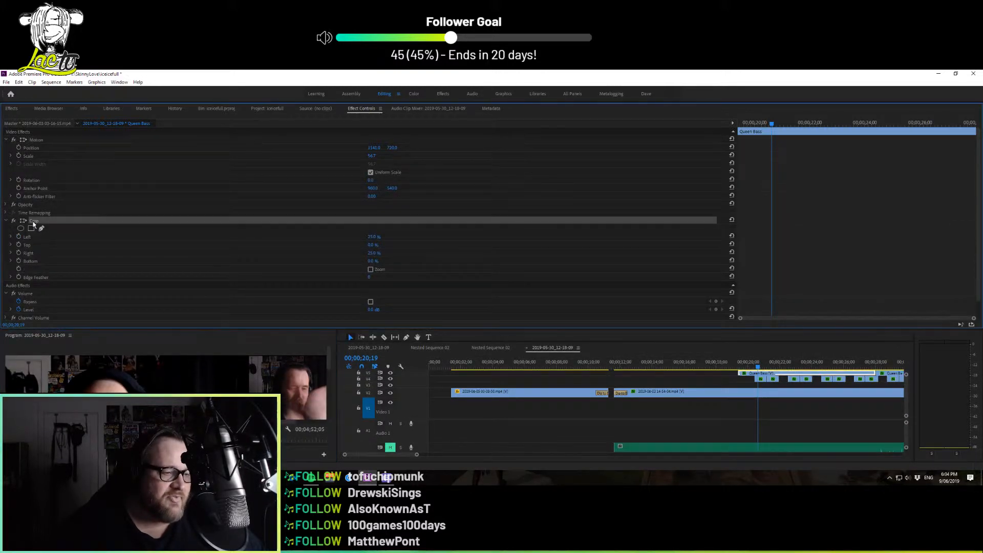
{"action": "right_click", "coordinate": [44, 144]}
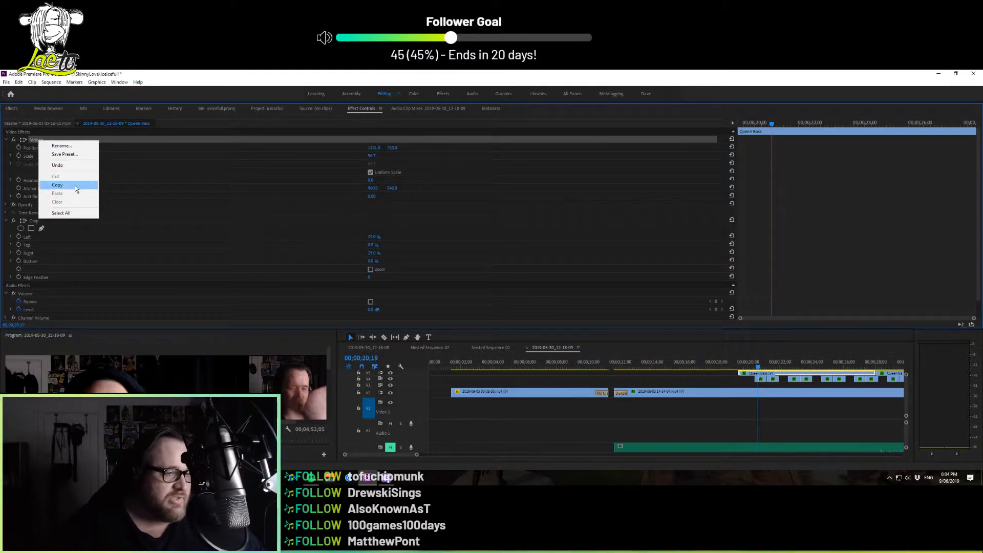
{"action": "left_click", "coordinate": [75, 187]}
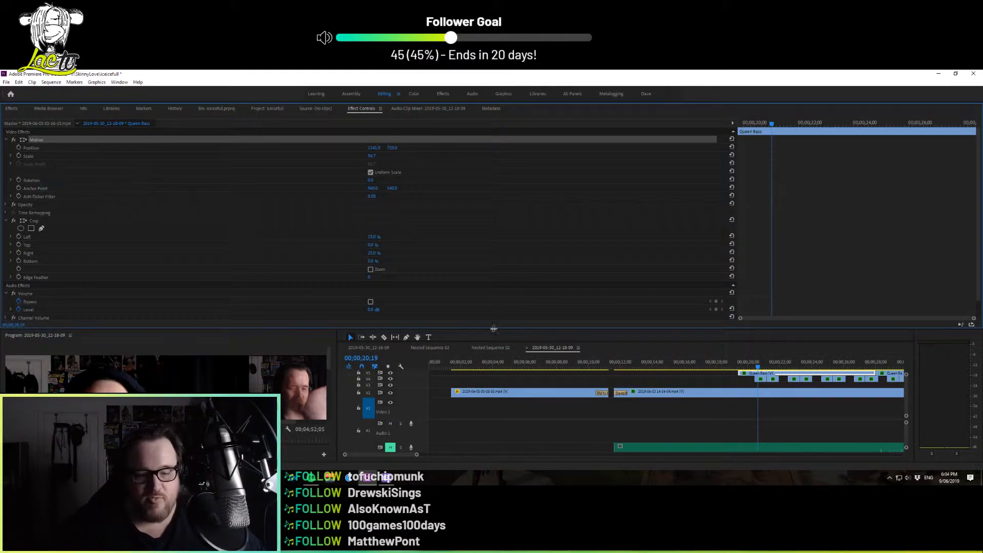
{"action": "left_click", "coordinate": [806, 379]}
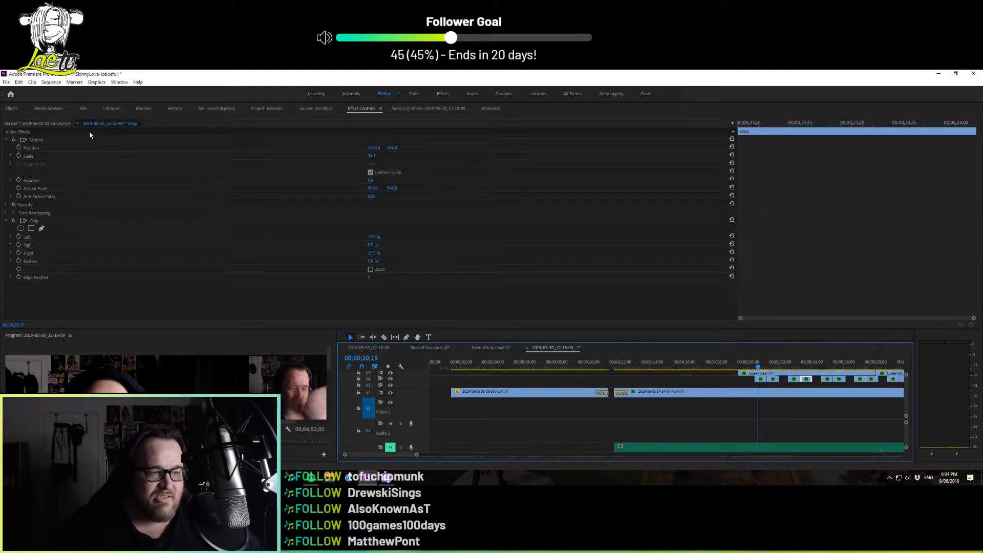
{"action": "right_click", "coordinate": [402, 303]}
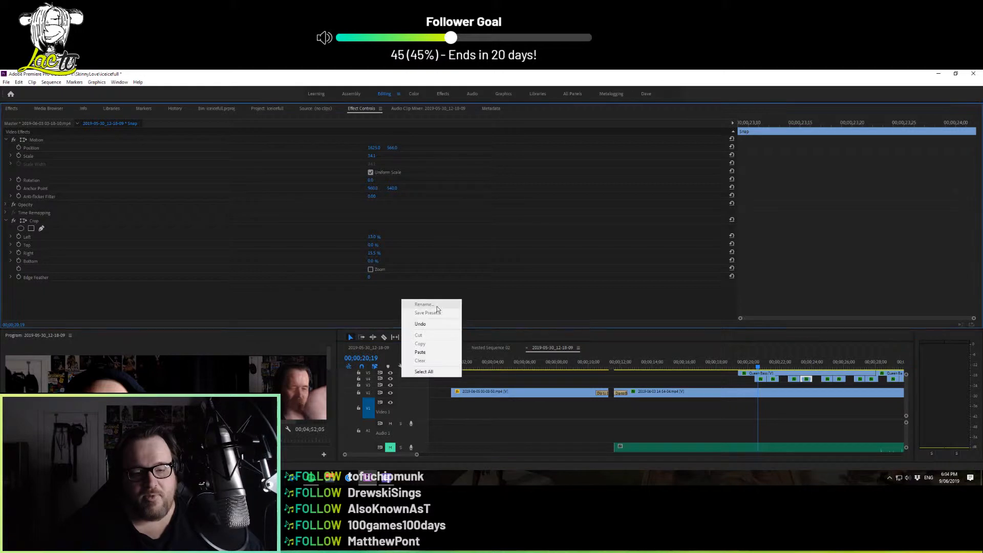
{"action": "left_click", "coordinate": [444, 352]}
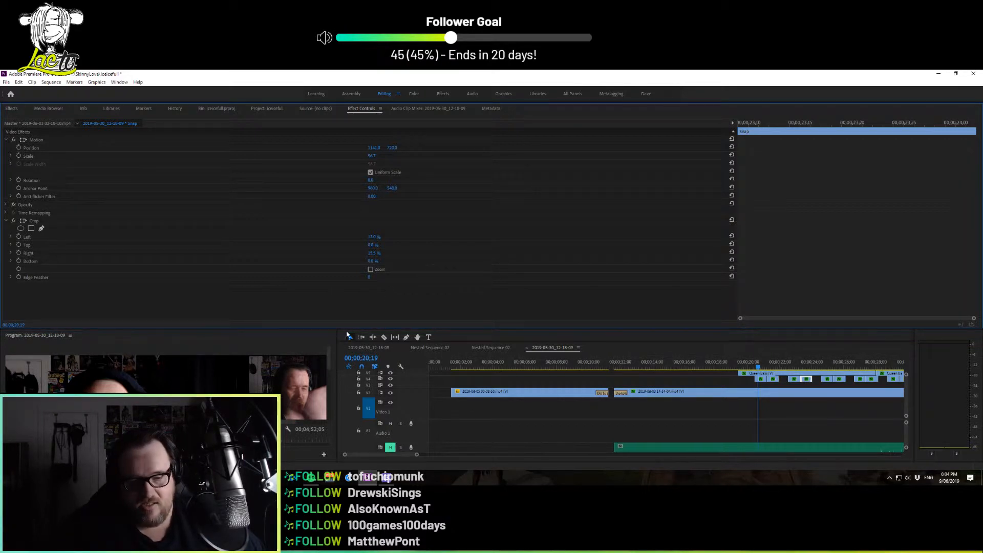
Inspect the composite picture in an enlarged program preview, and return to the Snap clip's effect settings
{"action": "left_click_drag", "start_coordinate": [354, 329], "coordinate": [369, 149]}
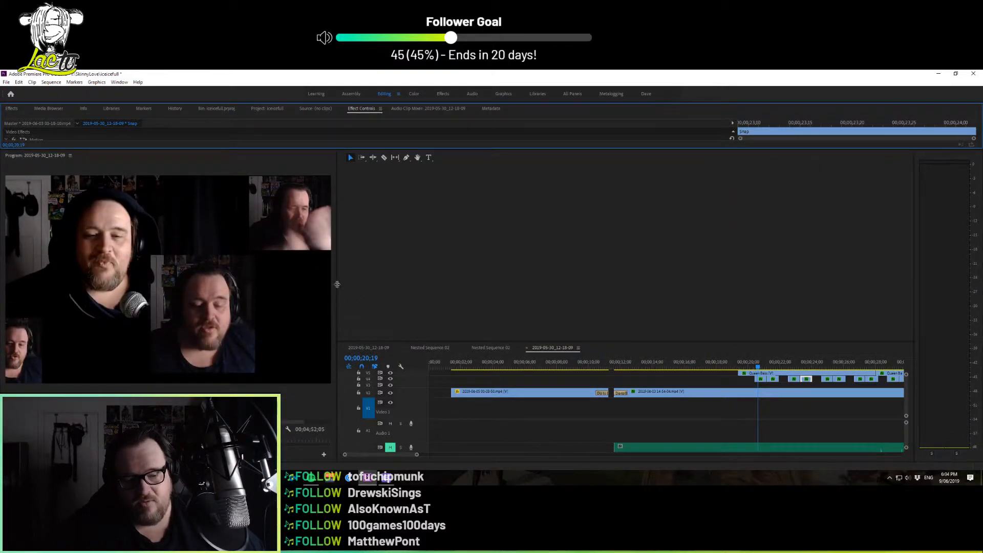
{"action": "left_click_drag", "start_coordinate": [265, 422], "coordinate": [294, 426]}
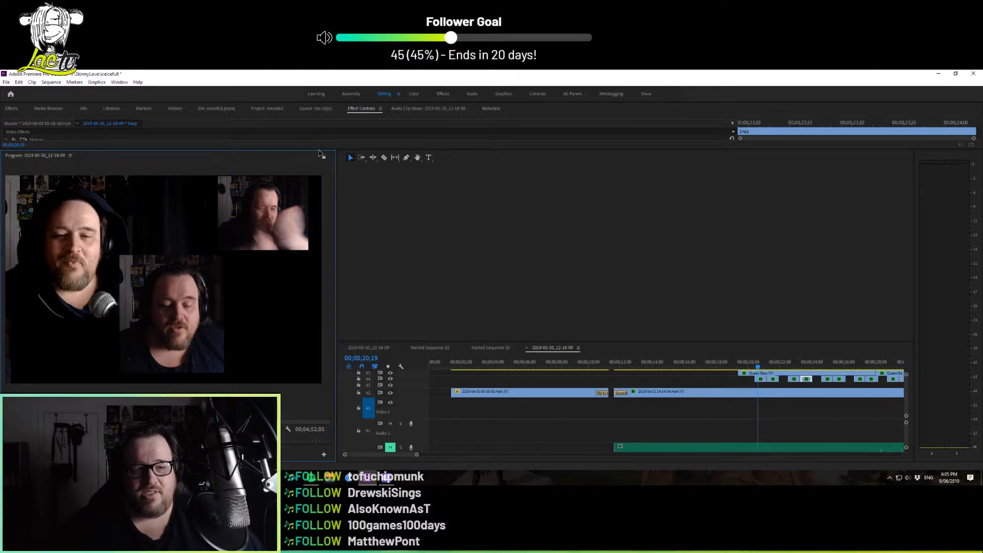
{"action": "left_click_drag", "start_coordinate": [330, 150], "coordinate": [337, 264]}
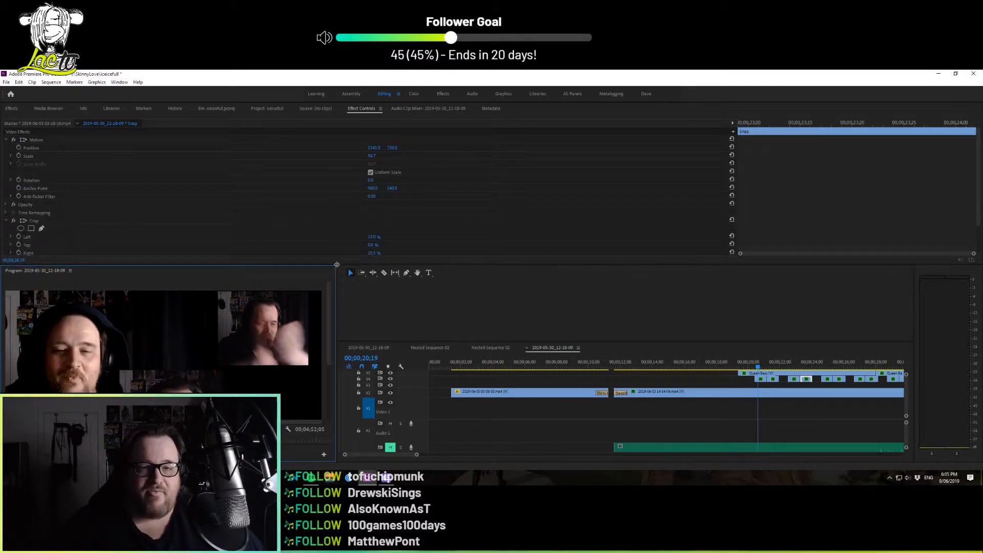
{"action": "left_click", "coordinate": [423, 263]}
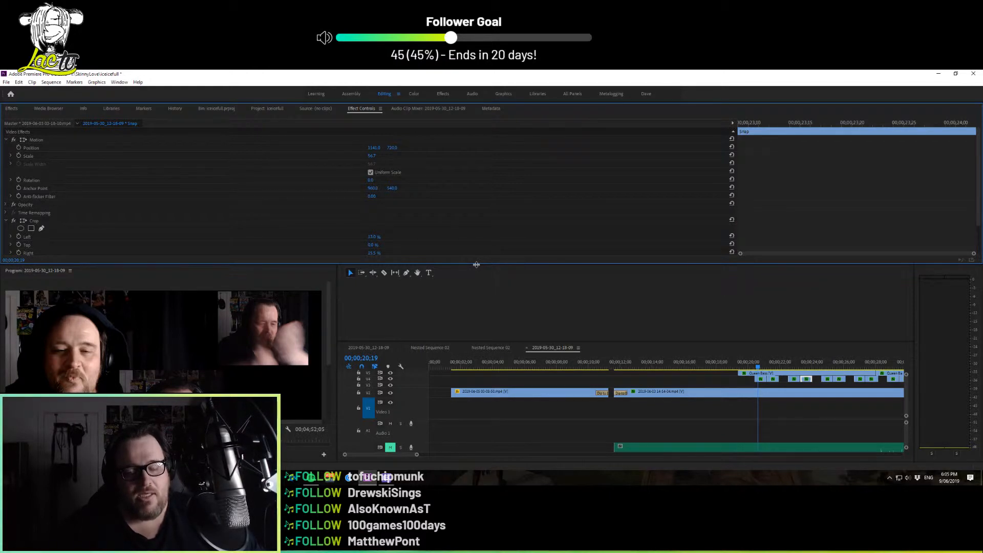
Give the program preview and all timeline tracks more room, and review the picture from 00;00;02;02 to 00;00;21;21
{"action": "left_click_drag", "start_coordinate": [476, 265], "coordinate": [524, 330]}
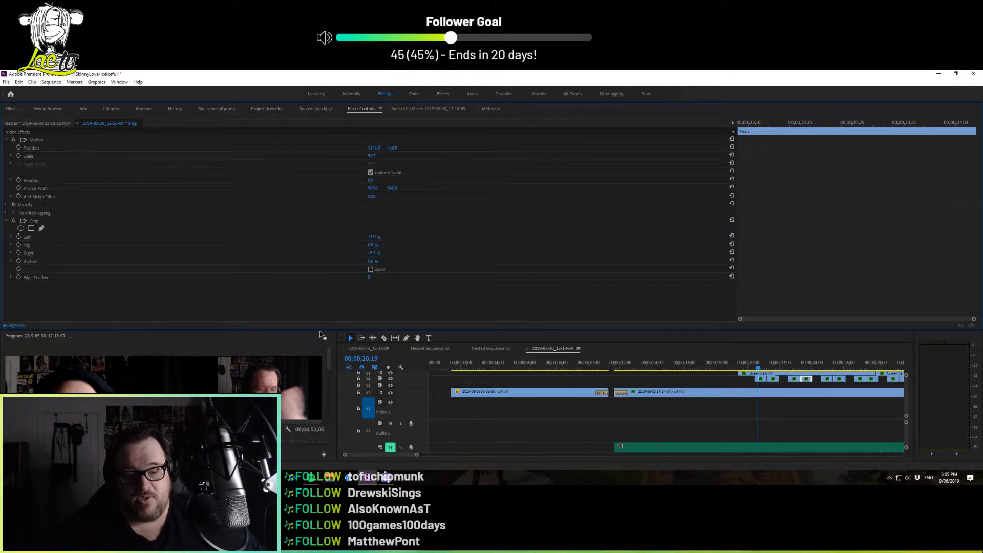
{"action": "left_click_drag", "start_coordinate": [320, 330], "coordinate": [320, 166]}
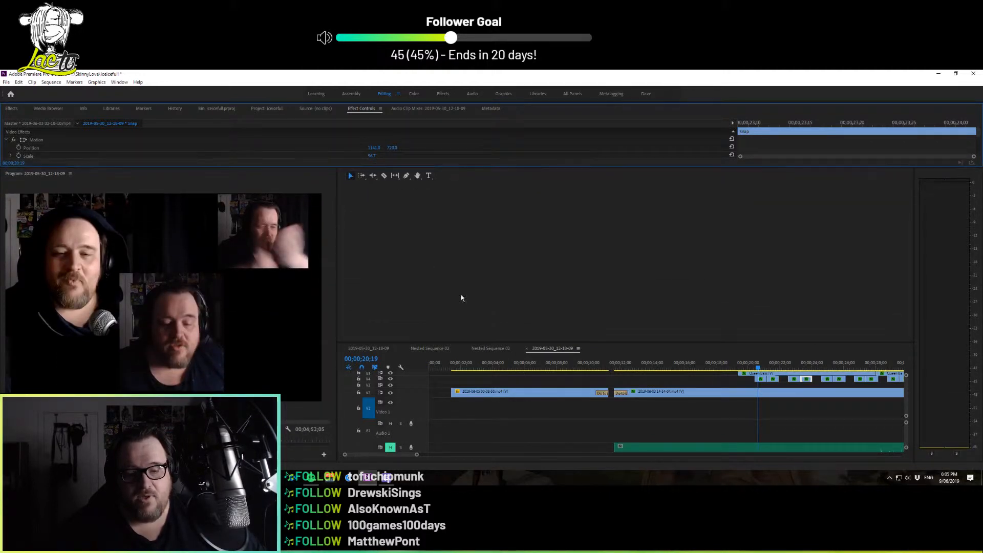
{"action": "left_click_drag", "start_coordinate": [501, 342], "coordinate": [504, 187]}
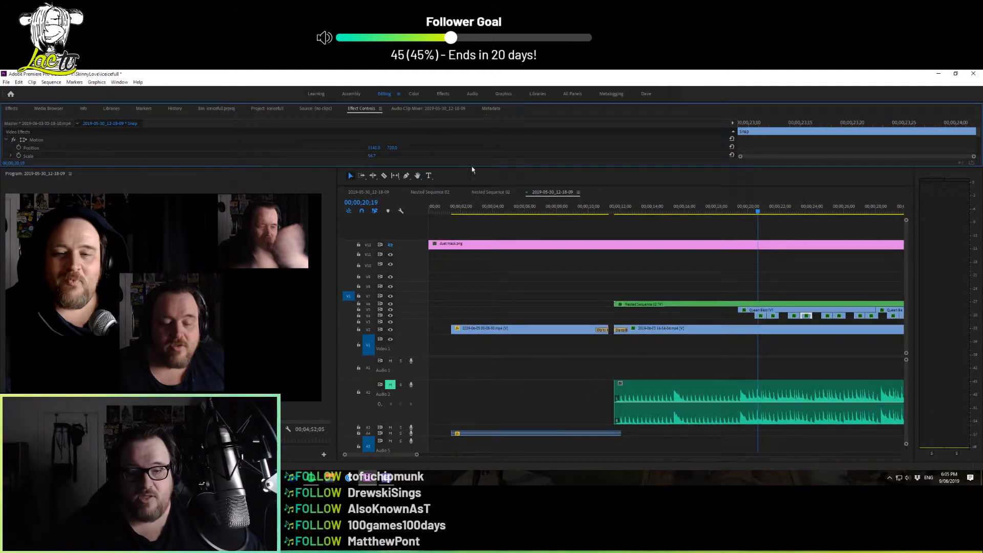
{"action": "left_click", "coordinate": [462, 208]}
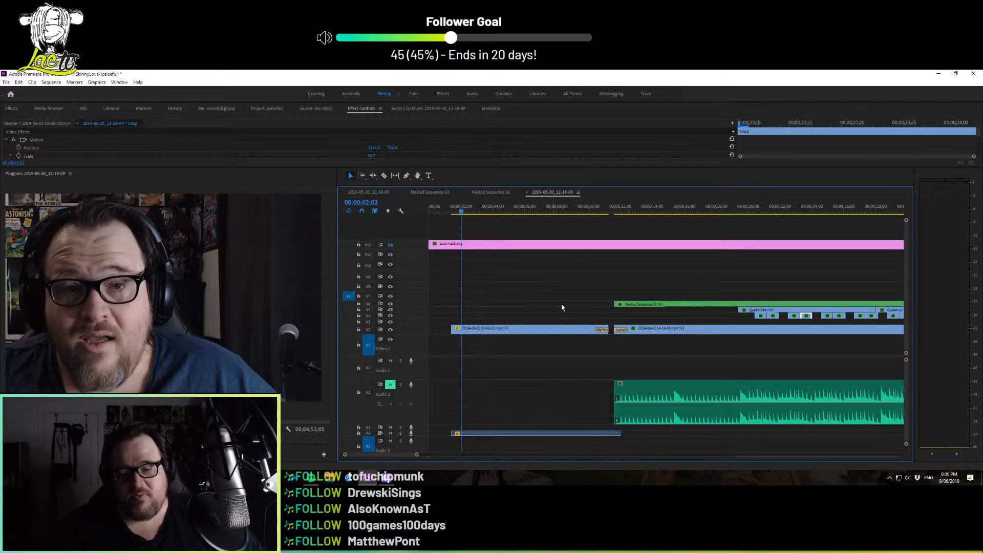
{"action": "left_click_drag", "start_coordinate": [576, 208], "coordinate": [777, 238]}
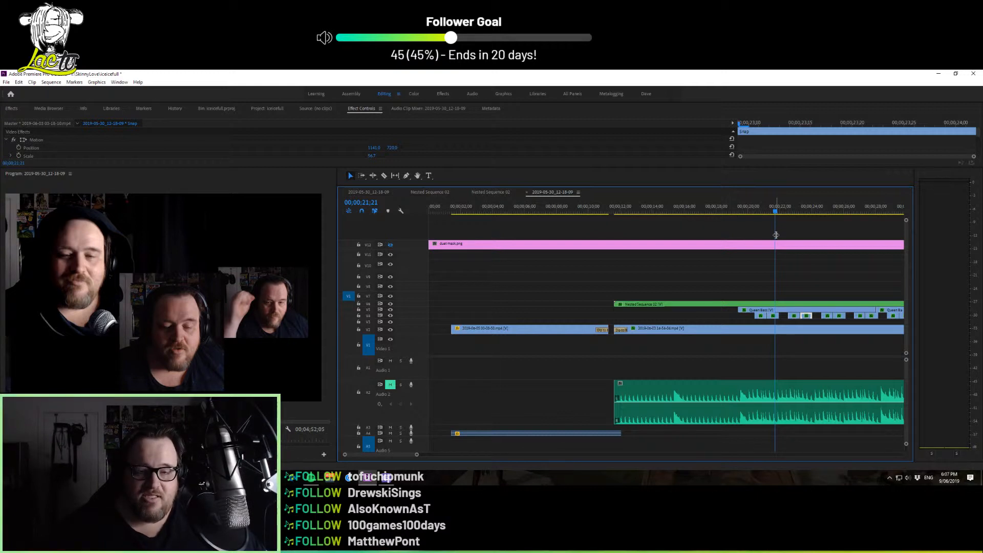
Make the mask image track V12 visible over the opening clip at 00;00;03;24 and fit the whole frame in the program preview
{"action": "left_click", "coordinate": [490, 212]}
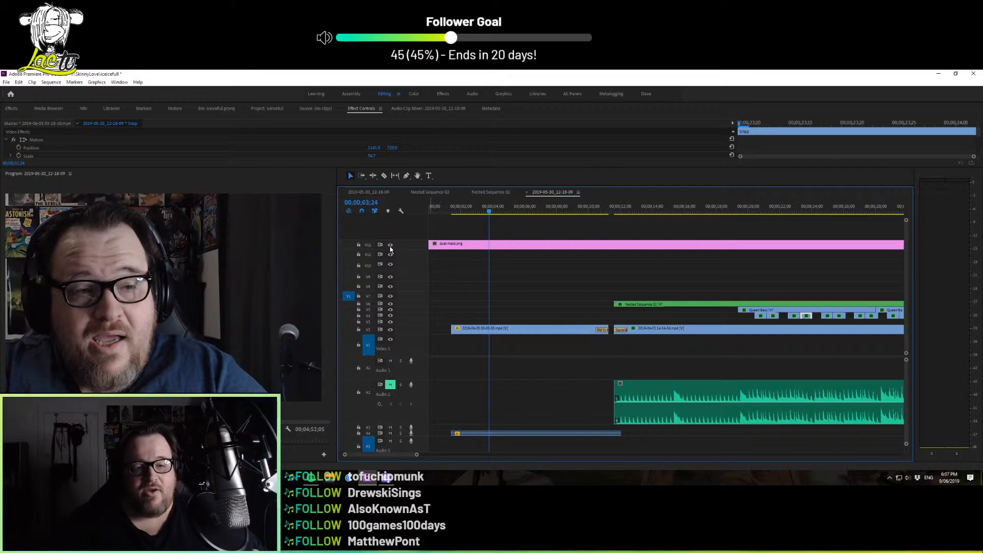
{"action": "left_click", "coordinate": [391, 248]}
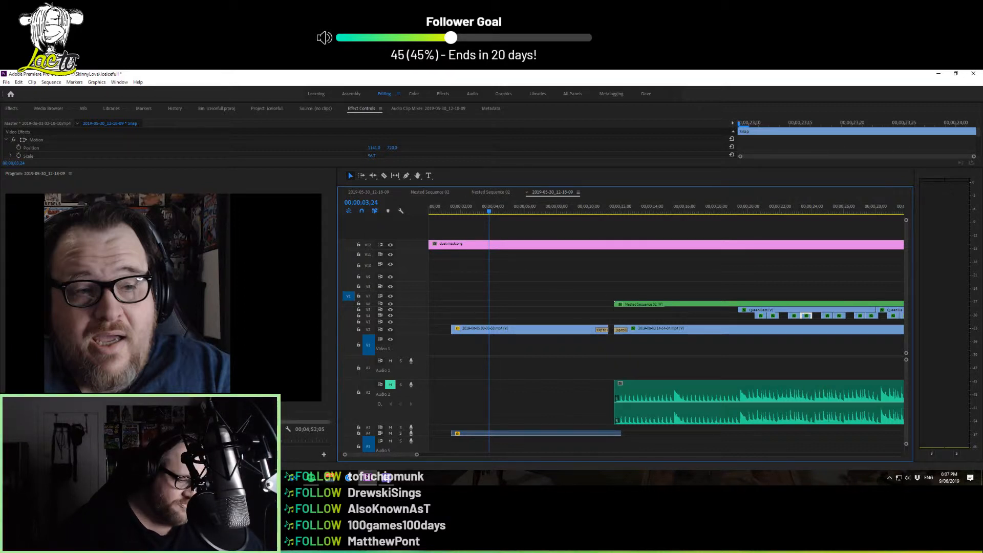
{"action": "left_click", "coordinate": [71, 376]}
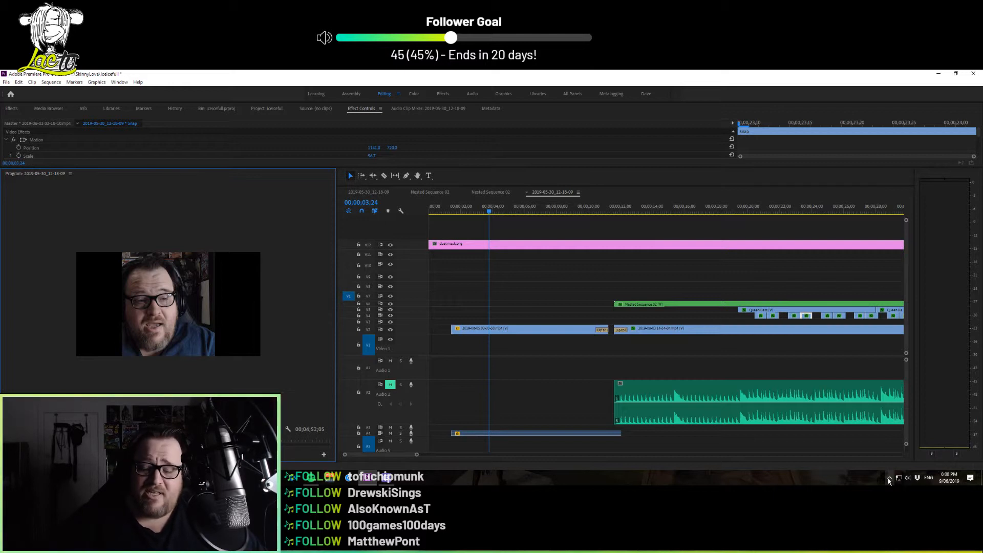
Switch WebCamSplitter's source to the multimedia file ice ice solo2.mp4
{"action": "left_click", "coordinate": [889, 479]}
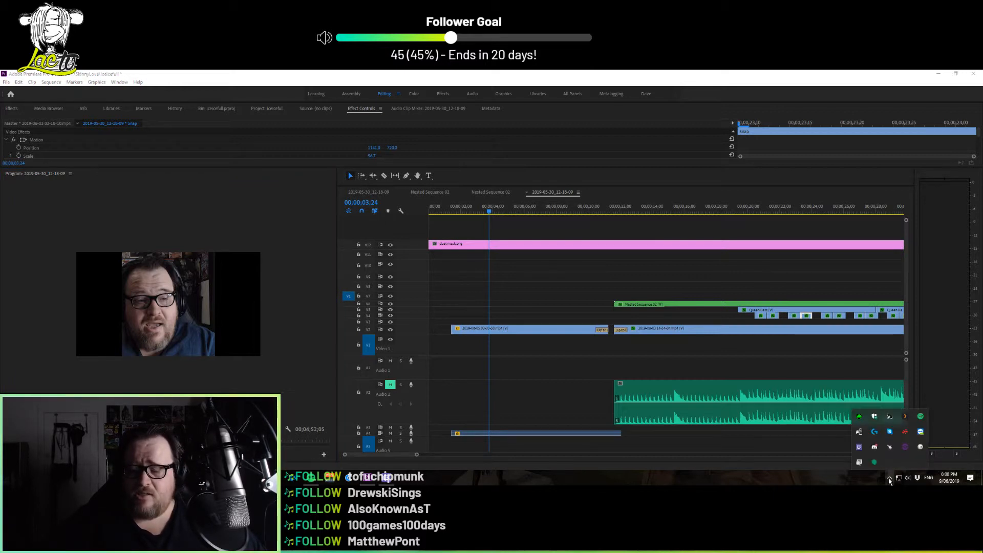
{"action": "right_click", "coordinate": [920, 451]}
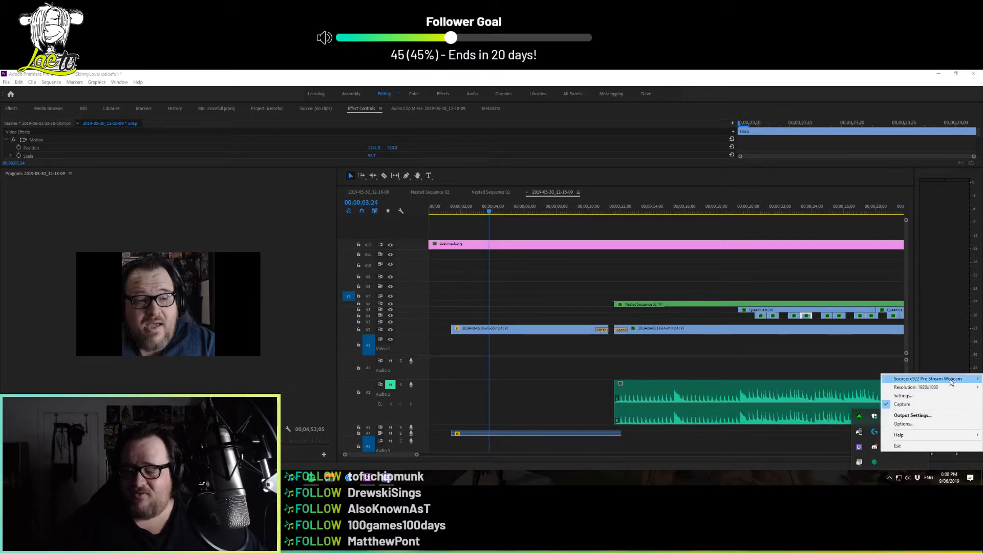
{"action": "mouse_move", "coordinate": [952, 383]}
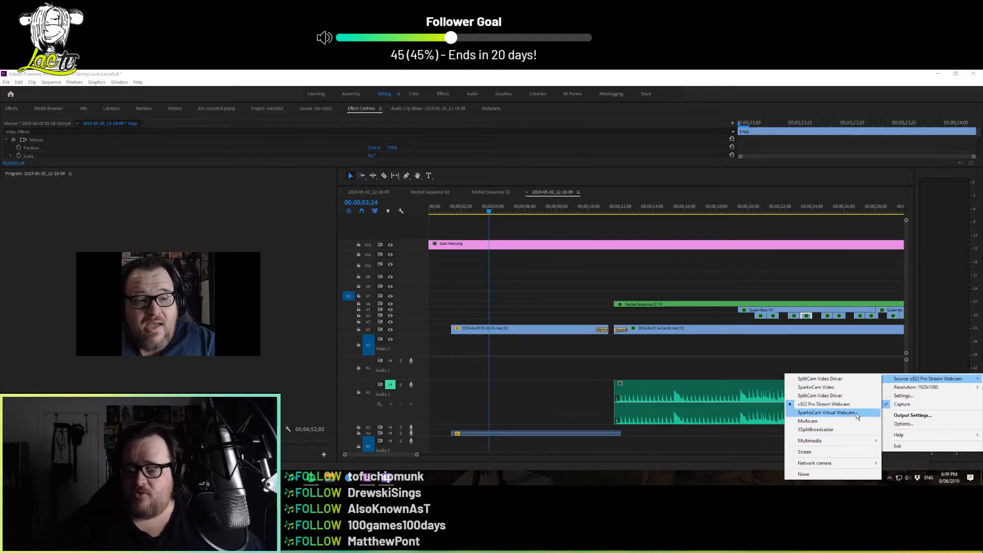
{"action": "mouse_move", "coordinate": [860, 444]}
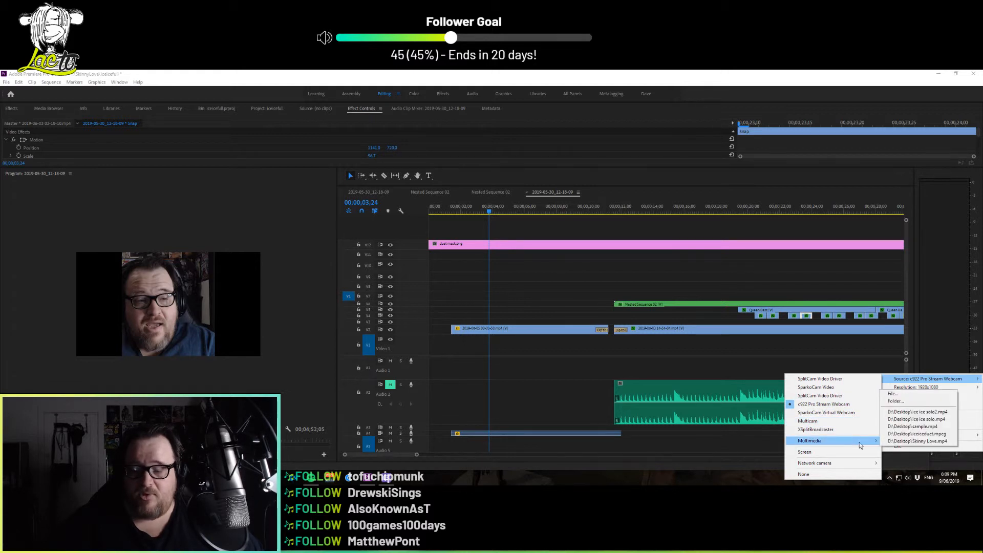
{"action": "left_click", "coordinate": [932, 413]}
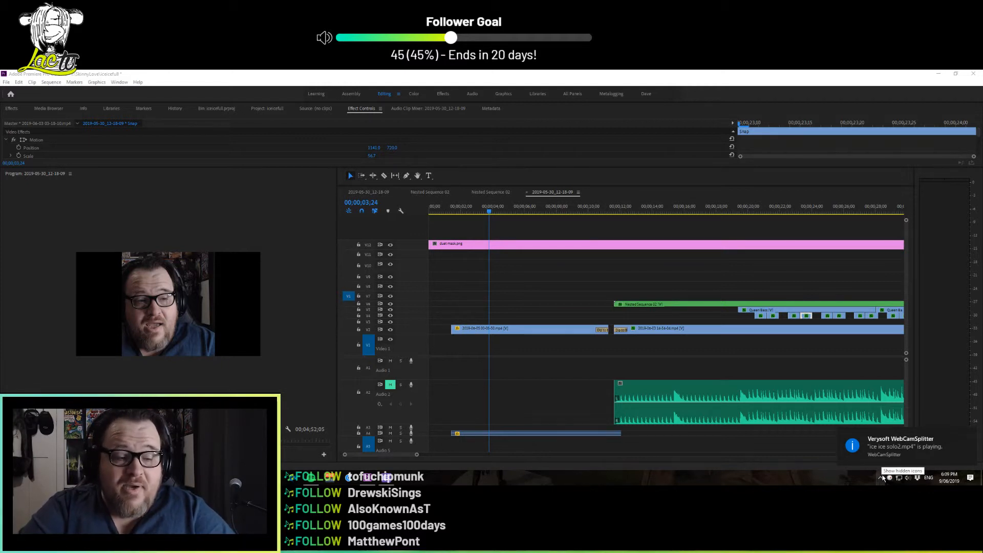
Set WebCamSplitter's source back to the c922 Pro Stream Webcam
{"action": "left_click", "coordinate": [882, 478]}
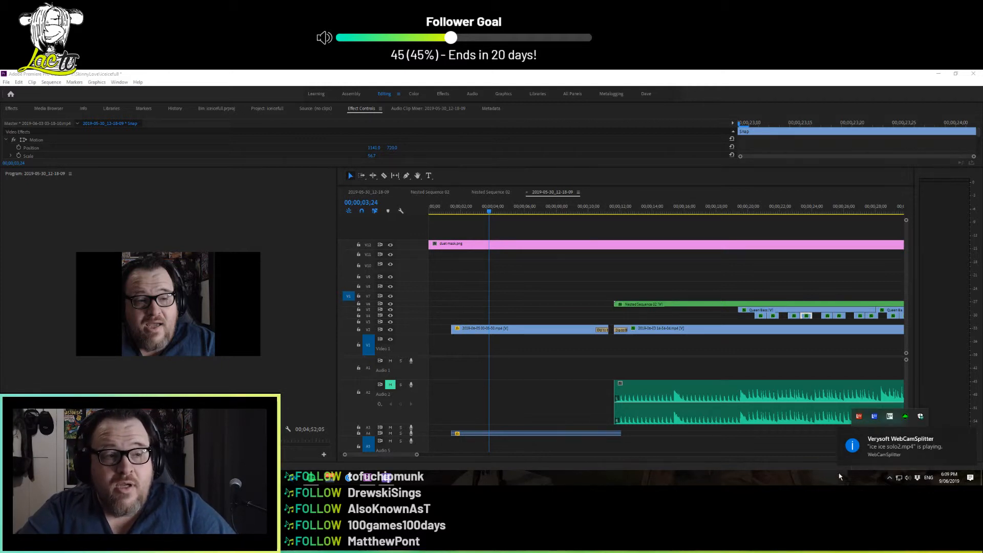
{"action": "left_click", "coordinate": [972, 436]}
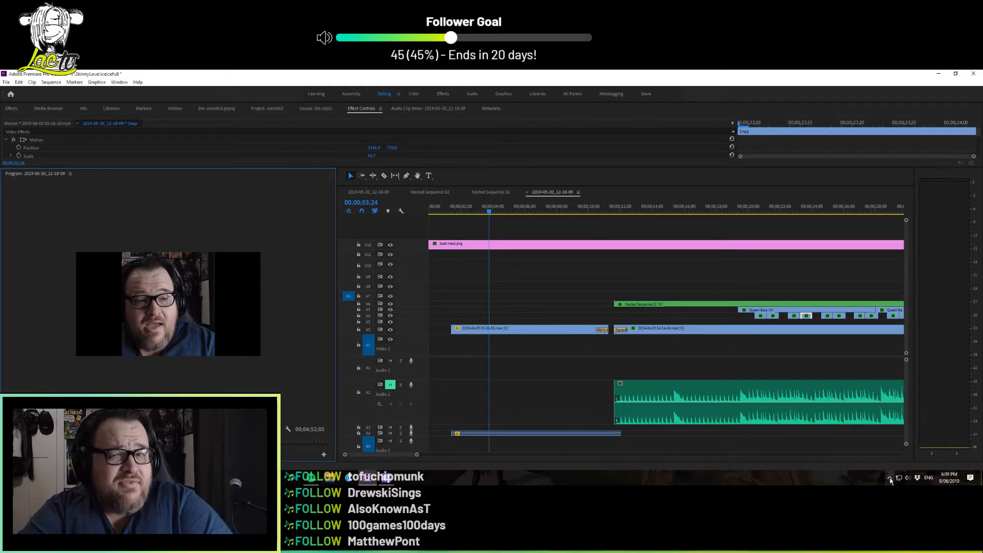
{"action": "right_click", "coordinate": [904, 463]}
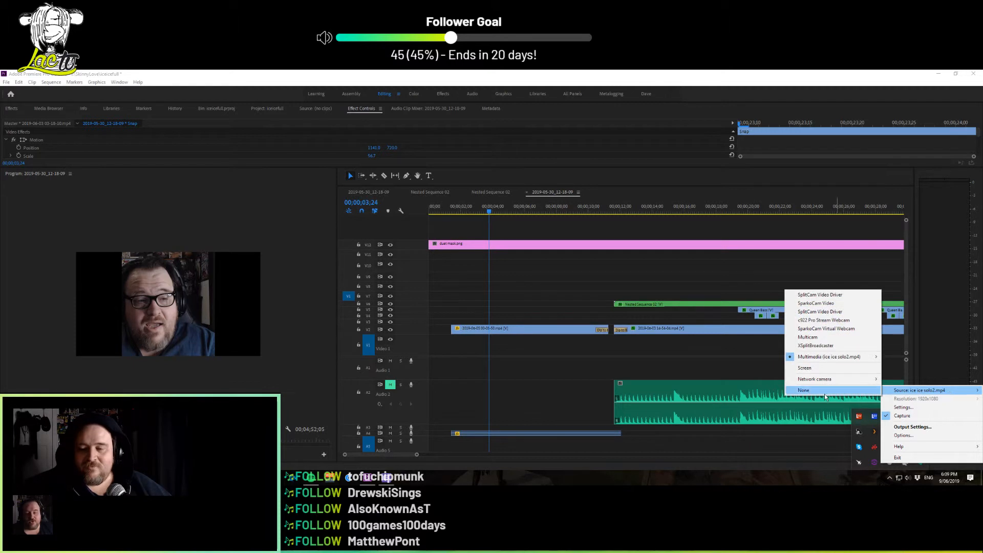
{"action": "mouse_move", "coordinate": [834, 360]}
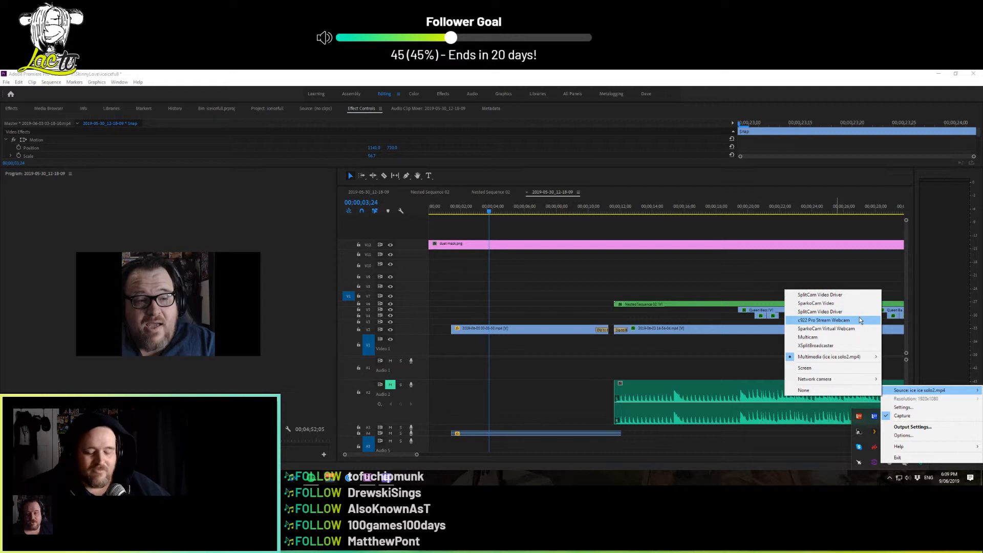
{"action": "left_click", "coordinate": [860, 320]}
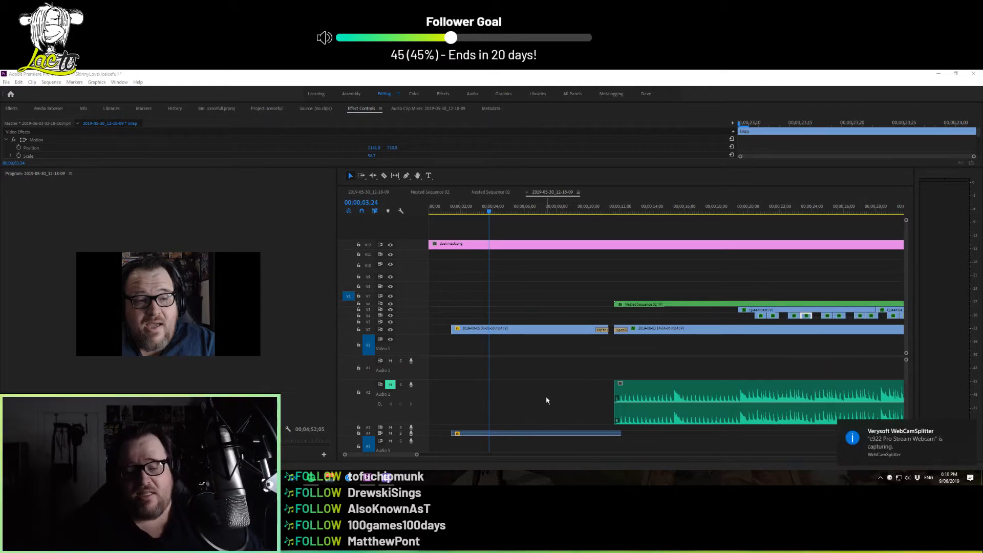
{"action": "left_click", "coordinate": [880, 479]}
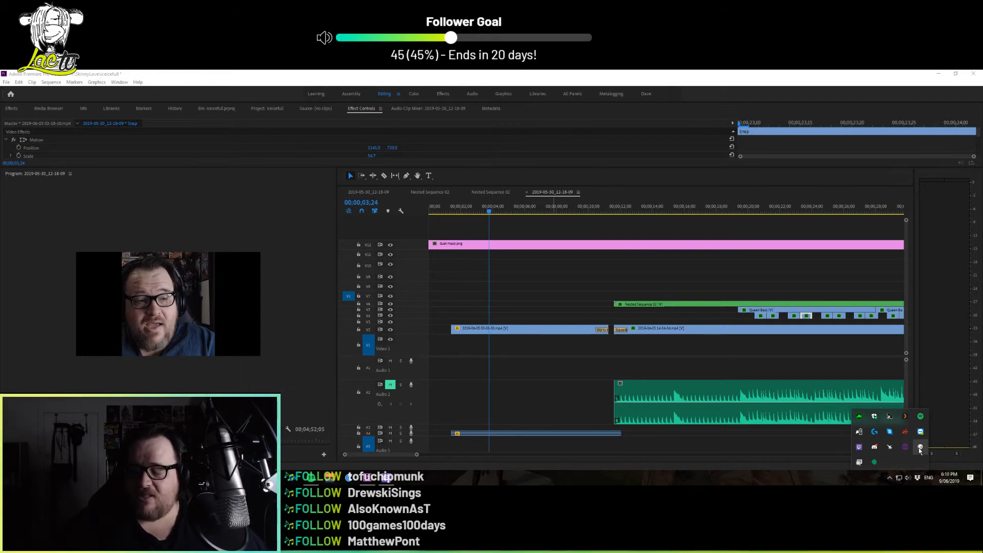
{"action": "left_click", "coordinate": [735, 194]}
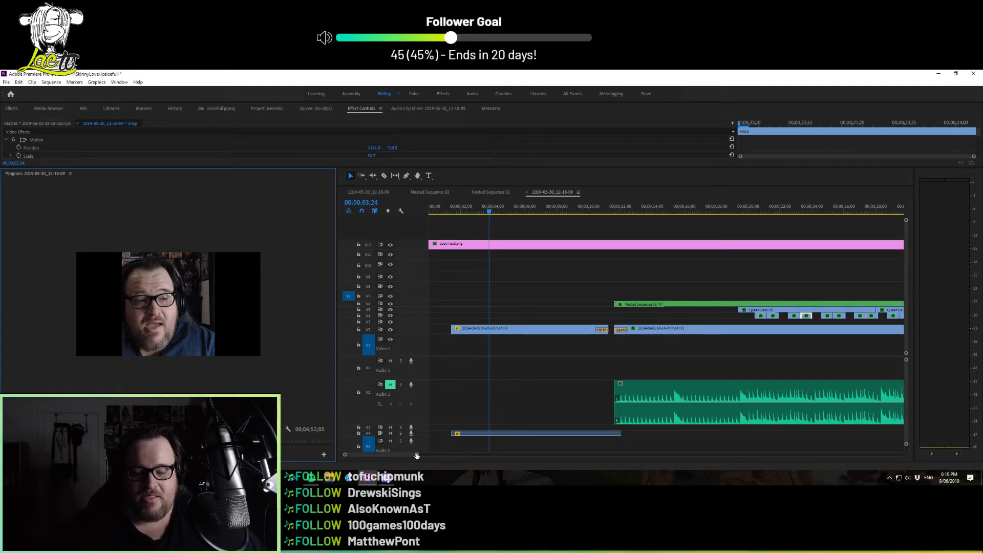
Look over the whole sequence, select the opening clip on track V2 and save the project
{"action": "left_click_drag", "start_coordinate": [416, 455], "coordinate": [685, 450]}
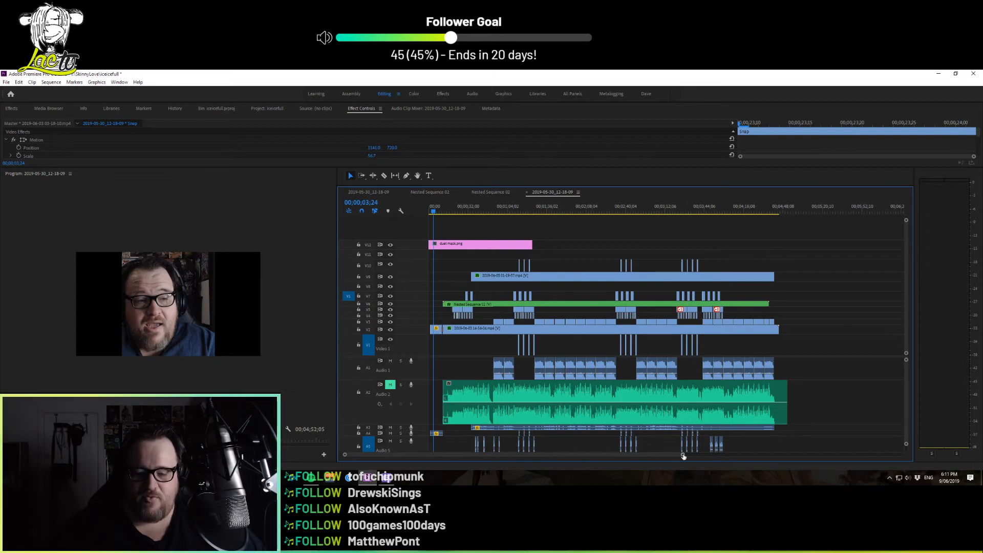
{"action": "left_click_drag", "start_coordinate": [683, 455], "coordinate": [615, 466]}
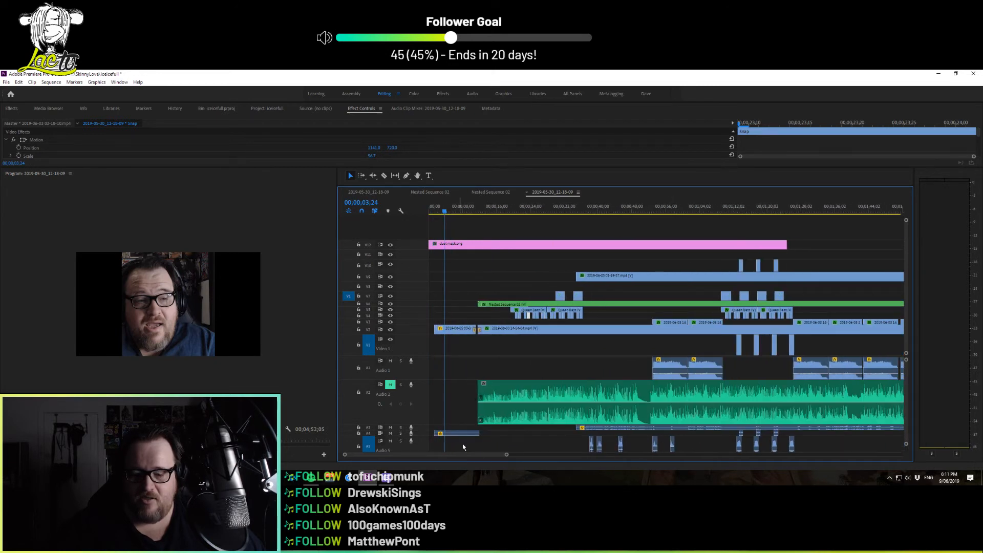
{"action": "left_click_drag", "start_coordinate": [506, 454], "coordinate": [346, 474]}
{"action": "left_click", "coordinate": [583, 334]}
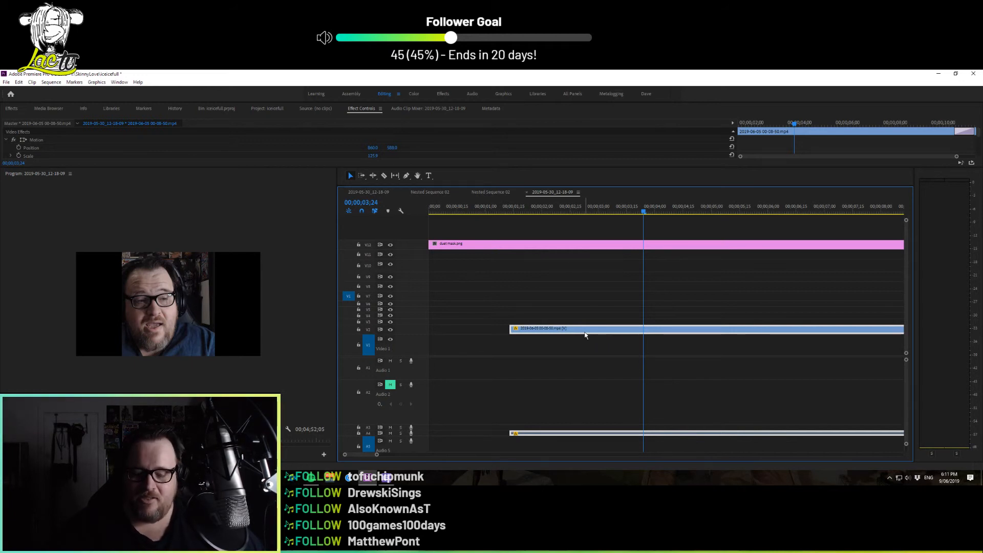
{"action": "key", "text": "ctrl+s"}
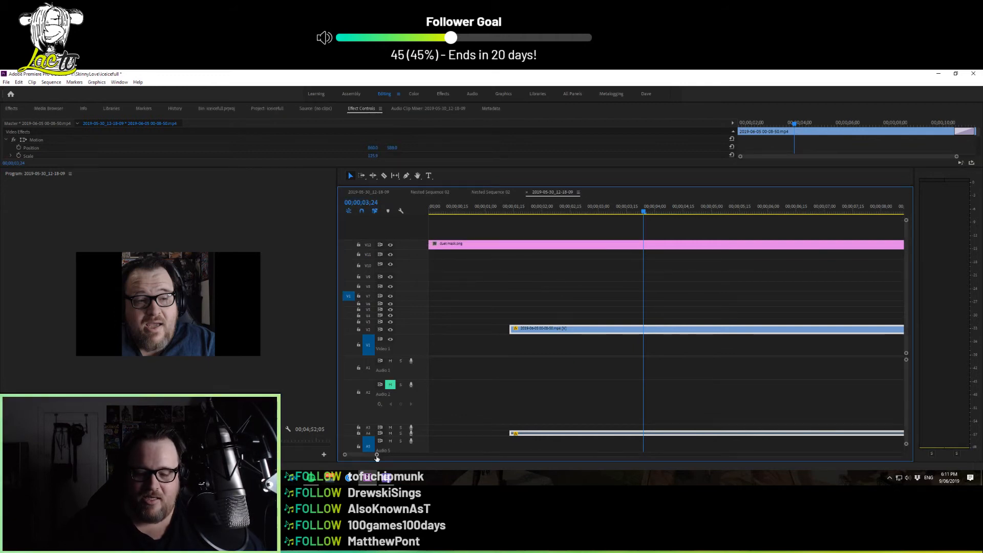
Show the entire sequence in the timeline and switch to Streamlabs OBS
{"action": "left_click_drag", "start_coordinate": [377, 455], "coordinate": [711, 462]}
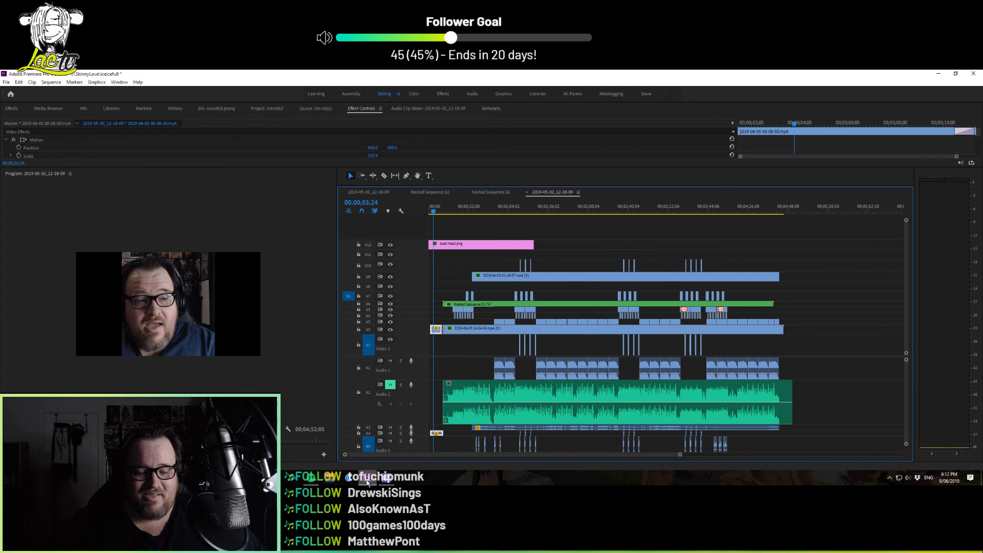
{"action": "left_click", "coordinate": [312, 479]}
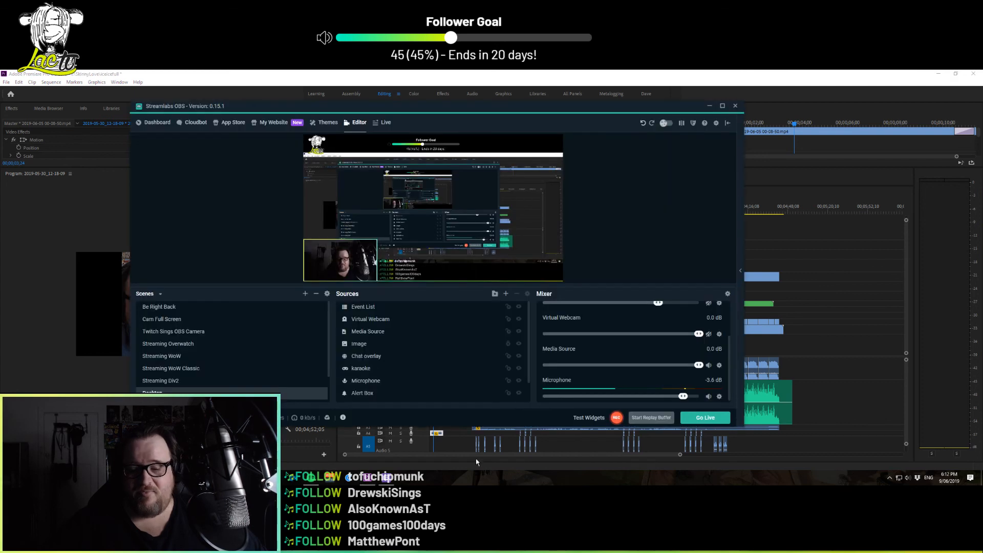